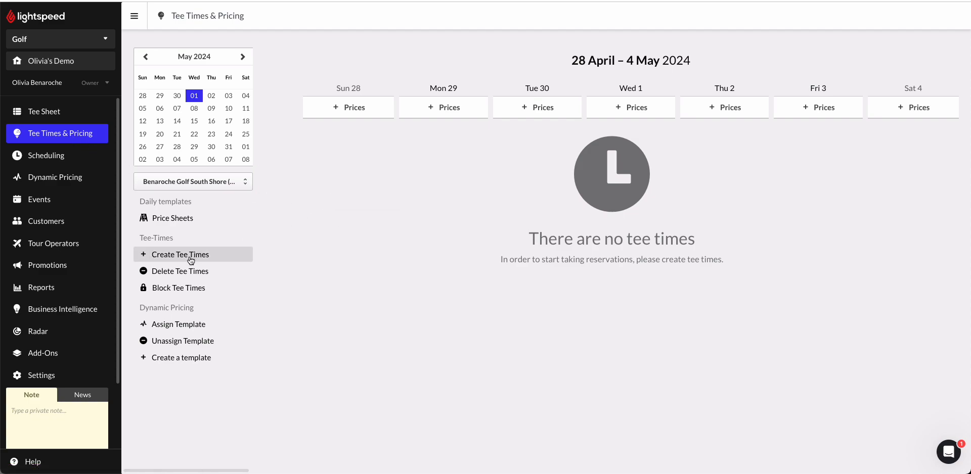
- Start creating standard tee times with a Daily date range from 2024-05-01 until 2024-06-30
click(219, 257)
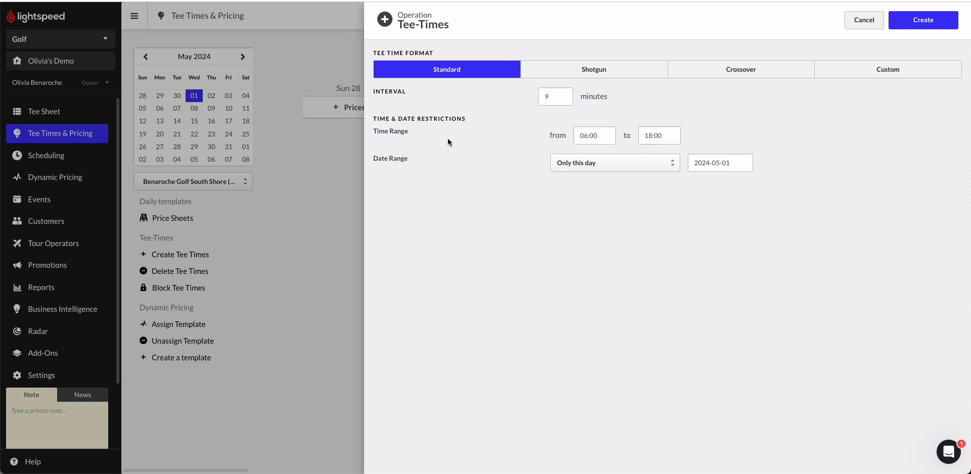
click(578, 161)
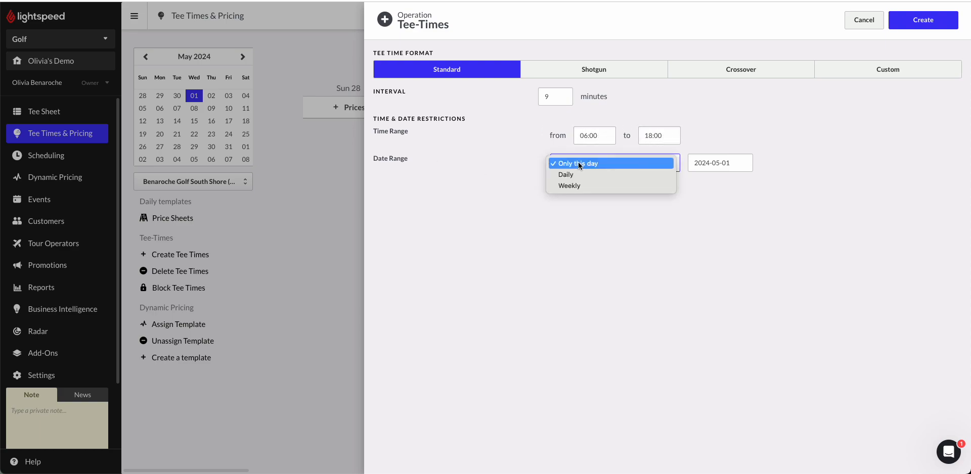
click(608, 175)
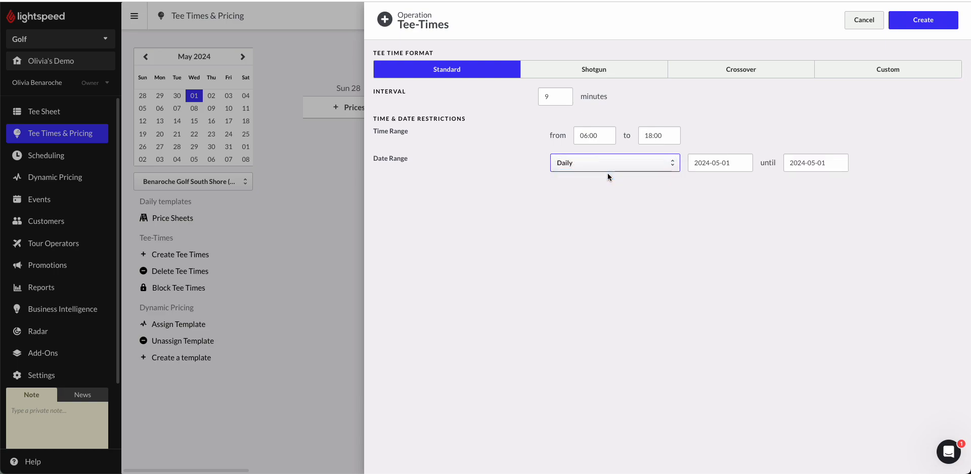
click(736, 163)
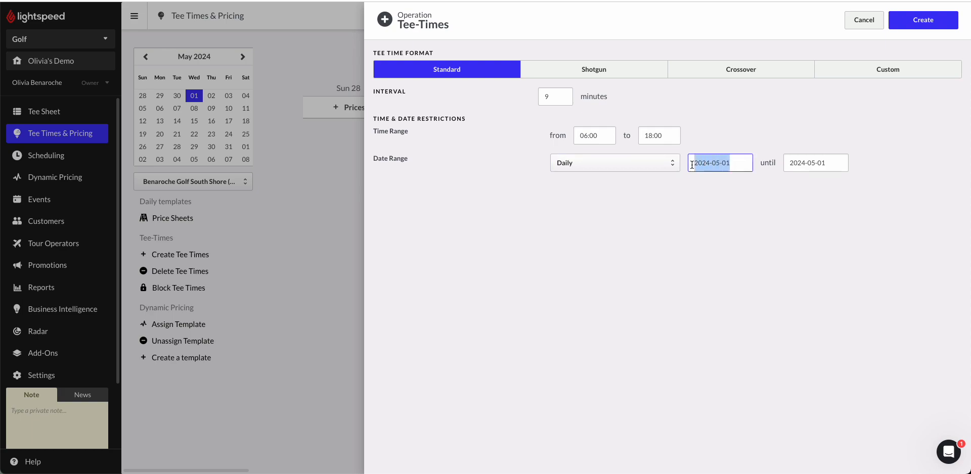
click(809, 163)
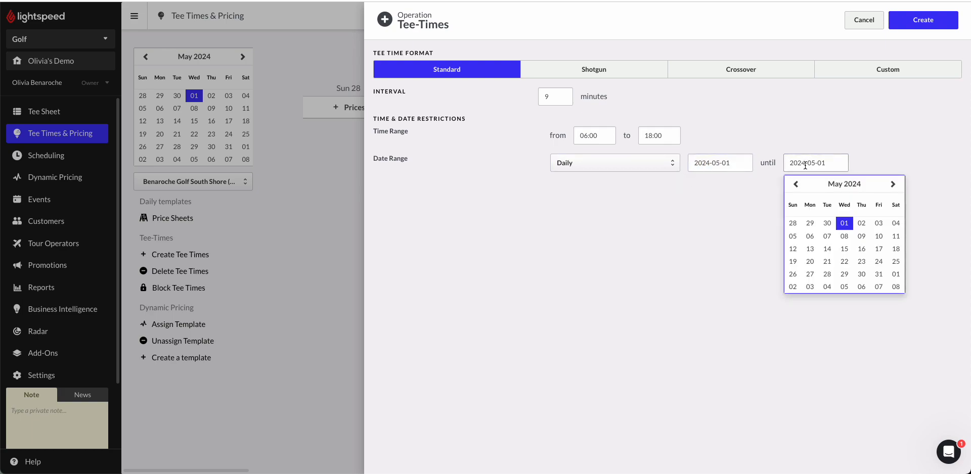
click(893, 185)
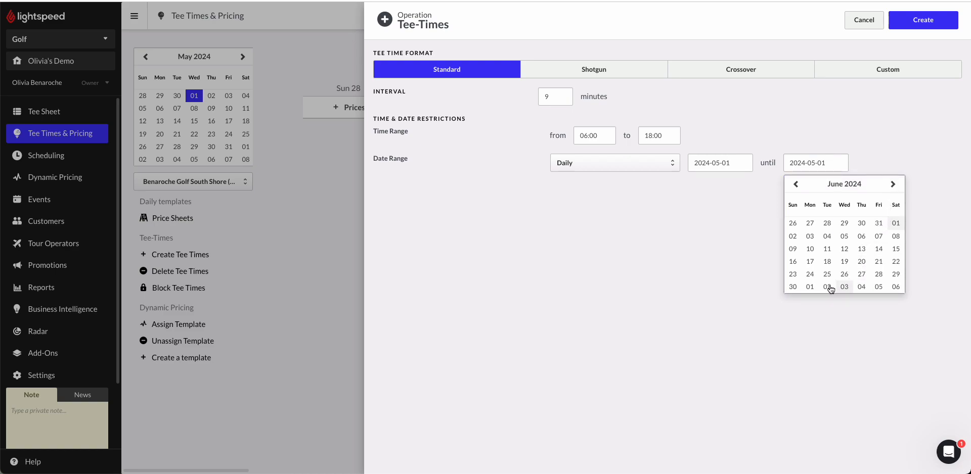
click(792, 288)
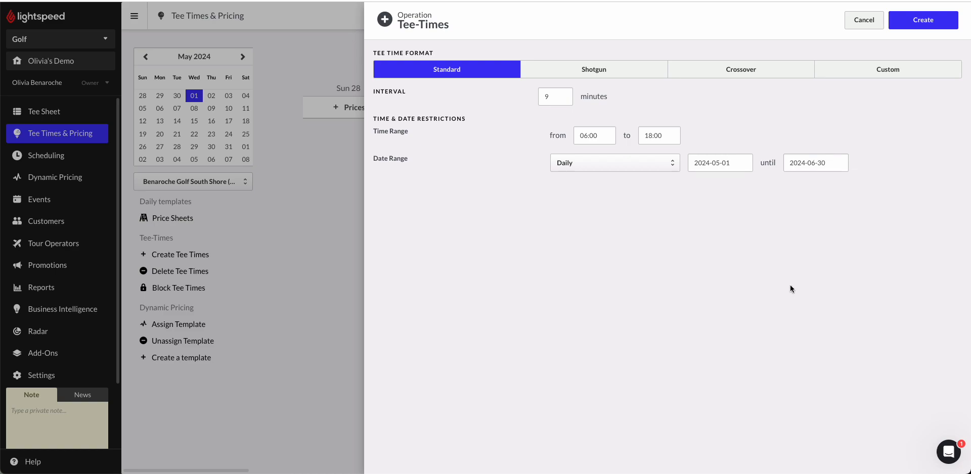
- Try the Weekly date range option and return the range to Daily
click(589, 163)
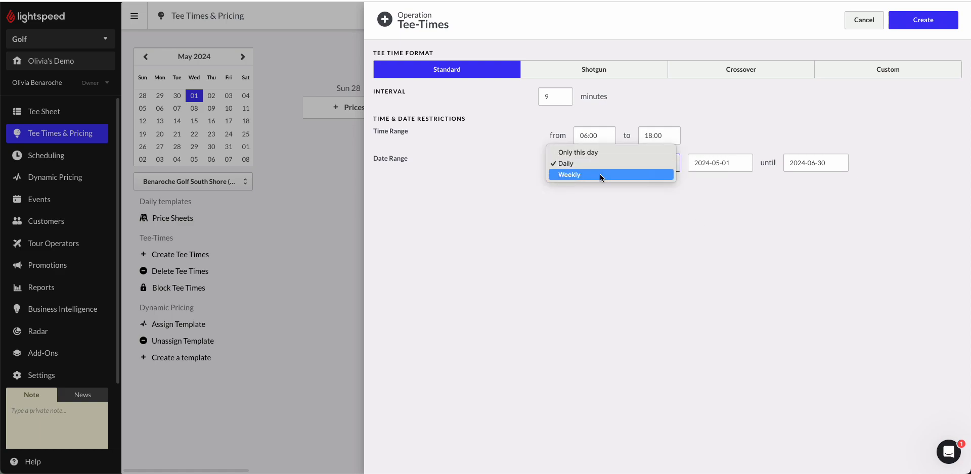
click(600, 174)
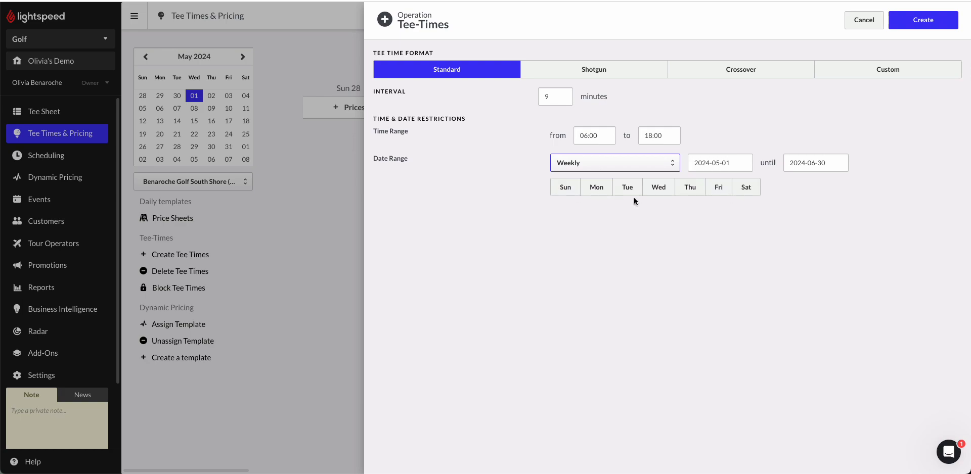
click(621, 165)
click(609, 153)
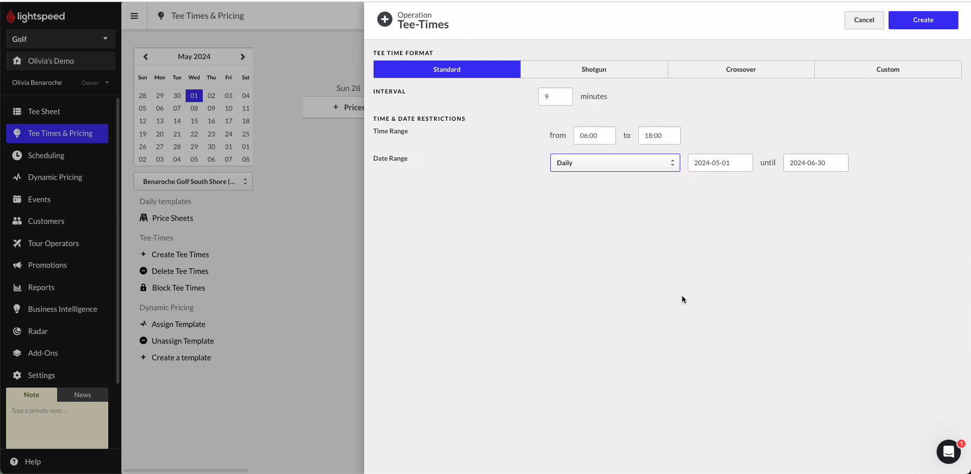
- Create the tee times with the chosen settings and confirm their creation
click(911, 21)
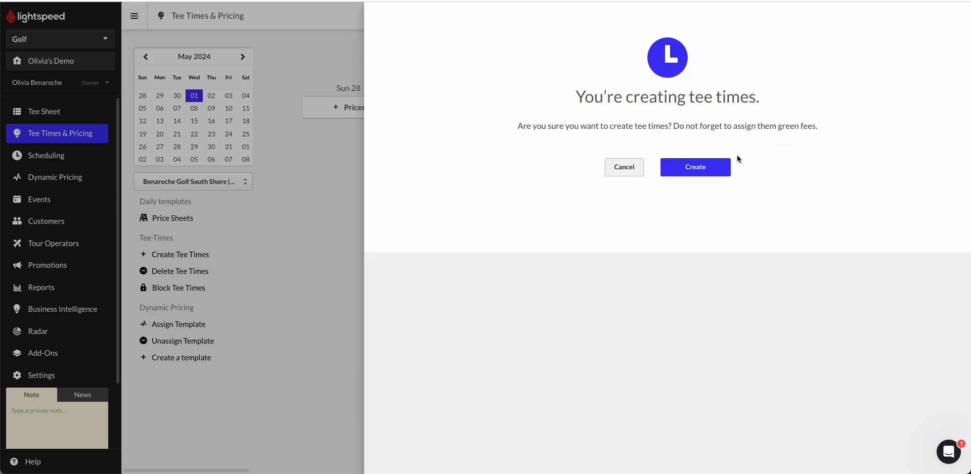
click(715, 166)
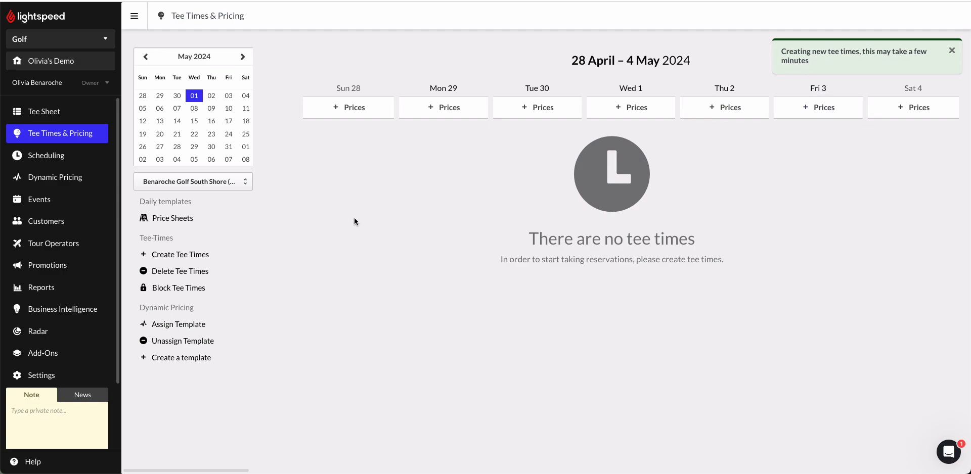
- Clone the Weekday Pricing price sheet for editing and name the copy "Weekday Pricing - 2024"
click(209, 220)
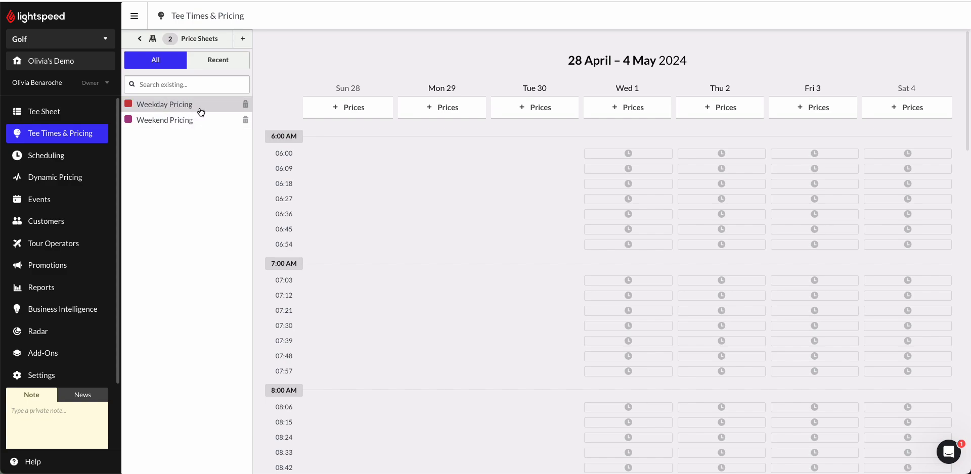
click(202, 108)
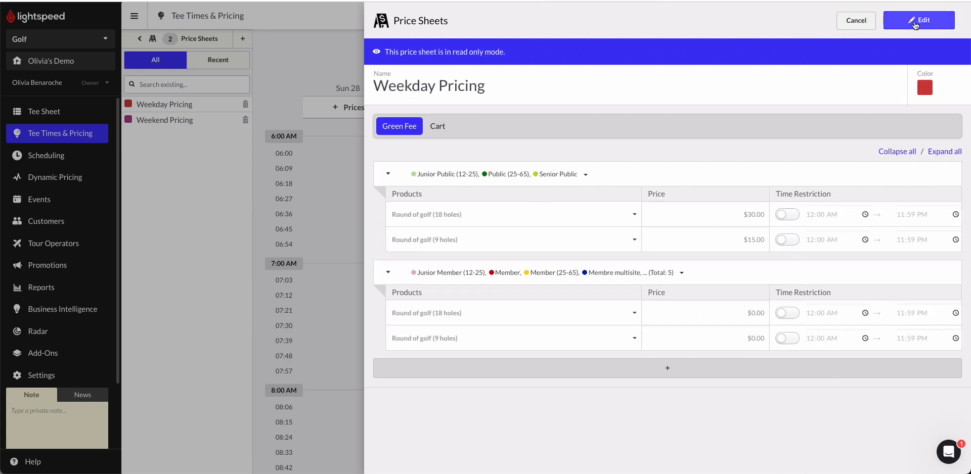
click(933, 24)
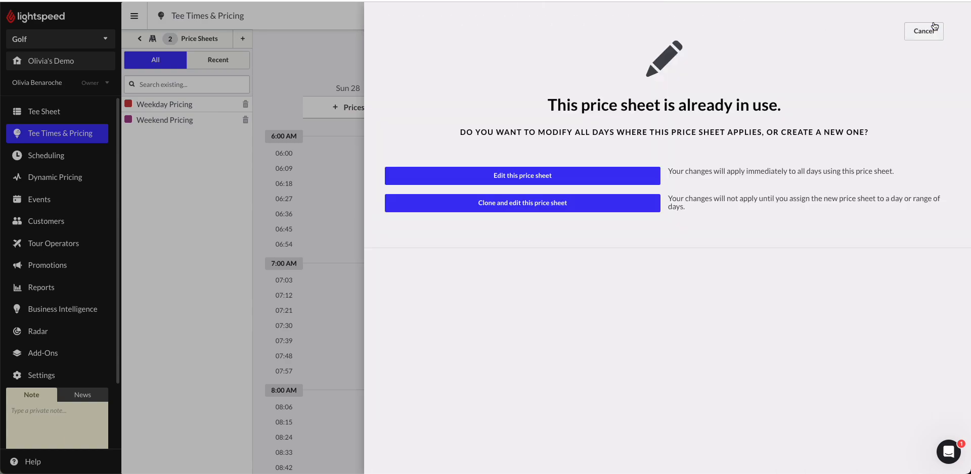
click(527, 207)
click(506, 61)
text(-)
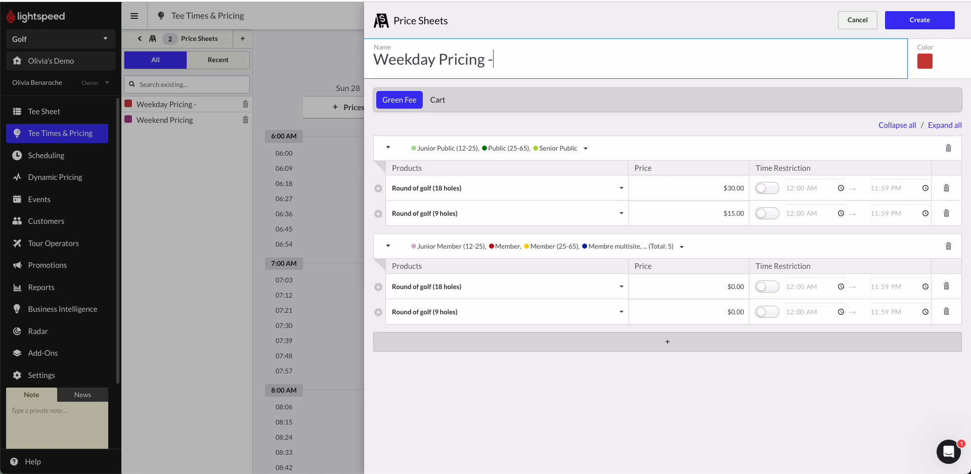
text( 2024)
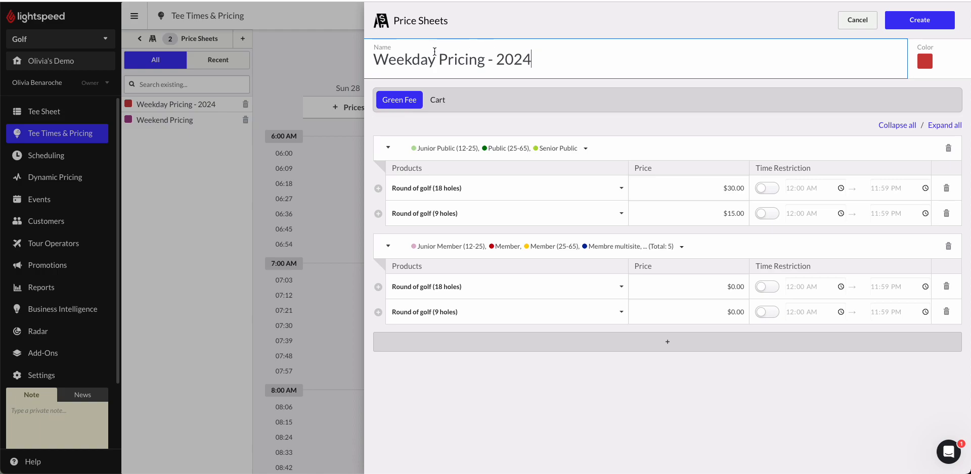
drag(629, 59, 367, 57)
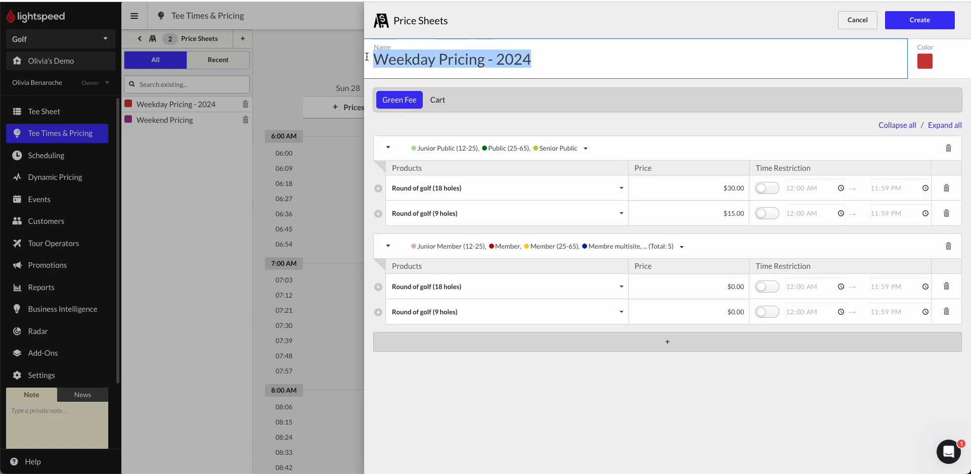
click(549, 57)
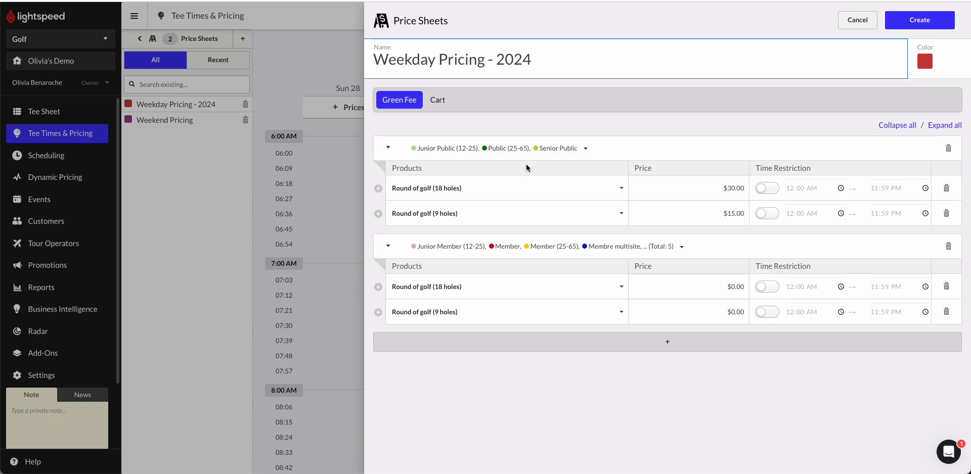
- Set the public green fees to $35.00 for 18 holes and $20.00 for 9 holes
click(734, 188)
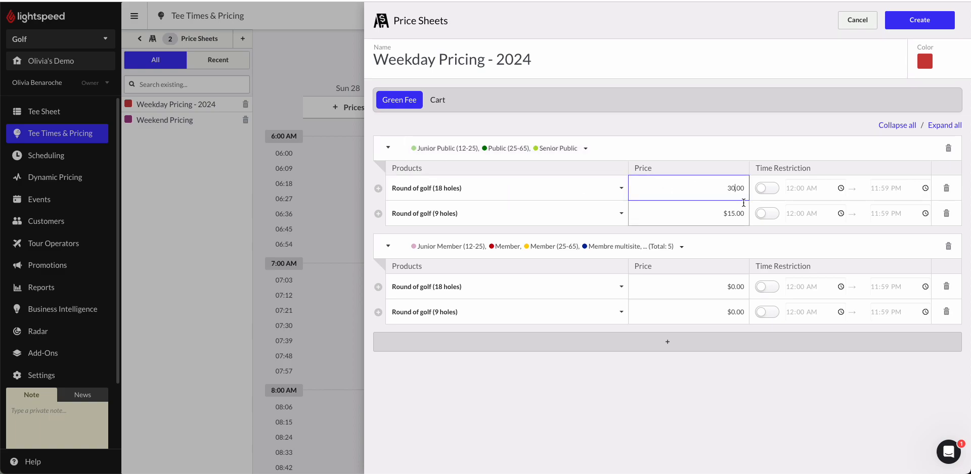
key(BackSpace)
text(5)
click(734, 213)
key(BackSpace)
key(BackSpace)
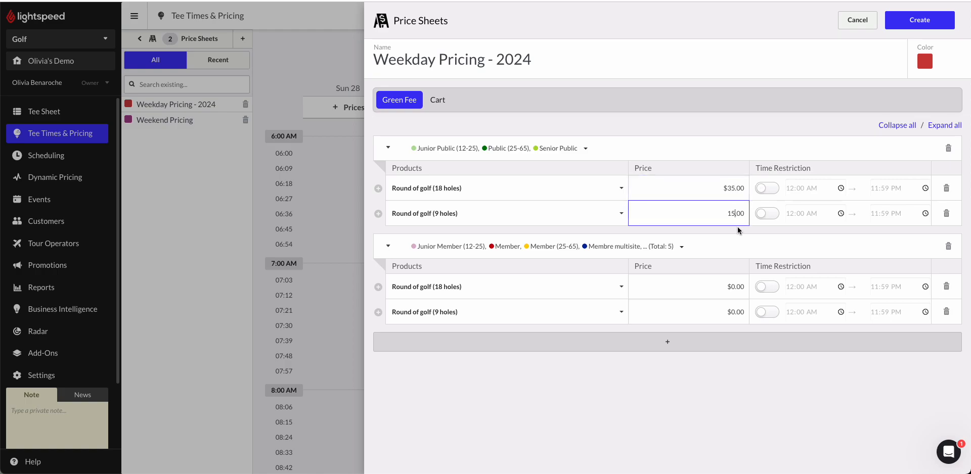
text(20)
click(711, 367)
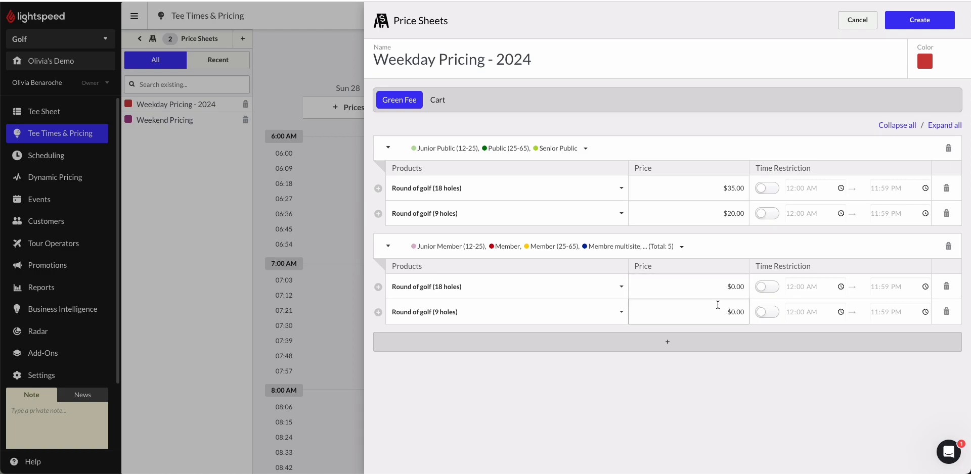
- Set the cart fee to $25.00 for public players and $10.00 for members, and create the new weekday price sheet
click(439, 100)
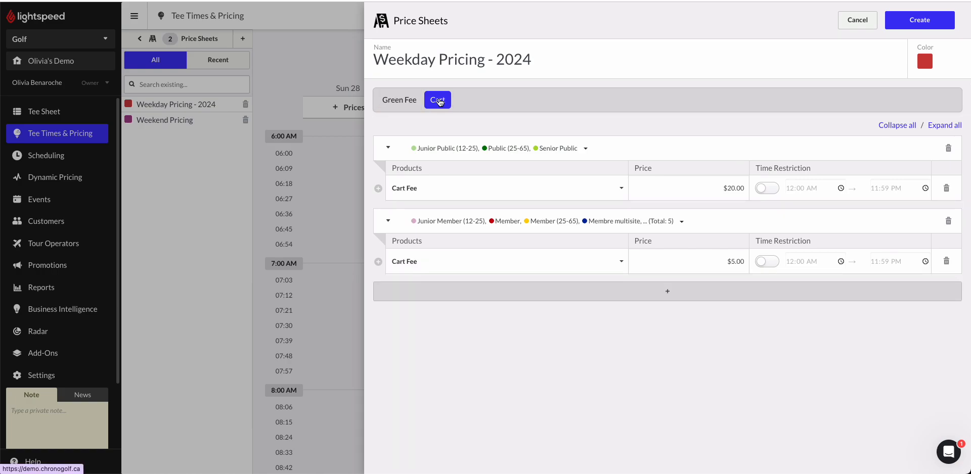
click(734, 191)
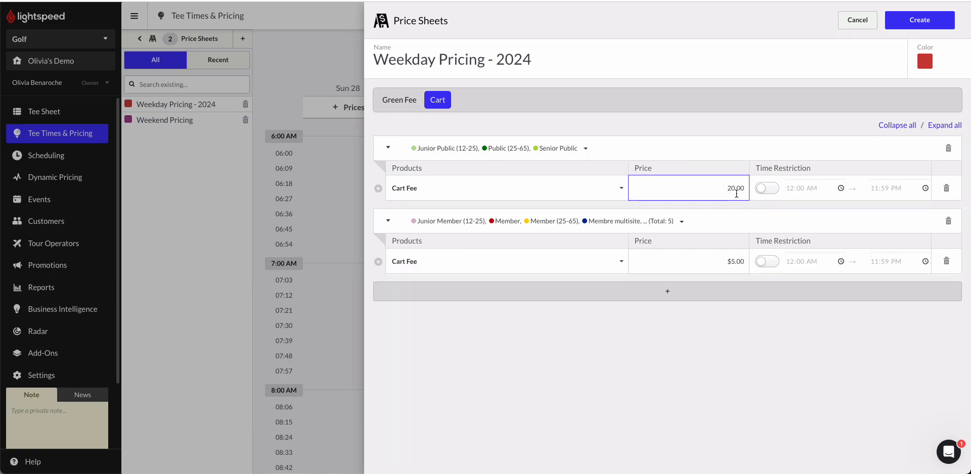
key(BackSpace)
text(5)
click(735, 259)
text(10)
click(731, 312)
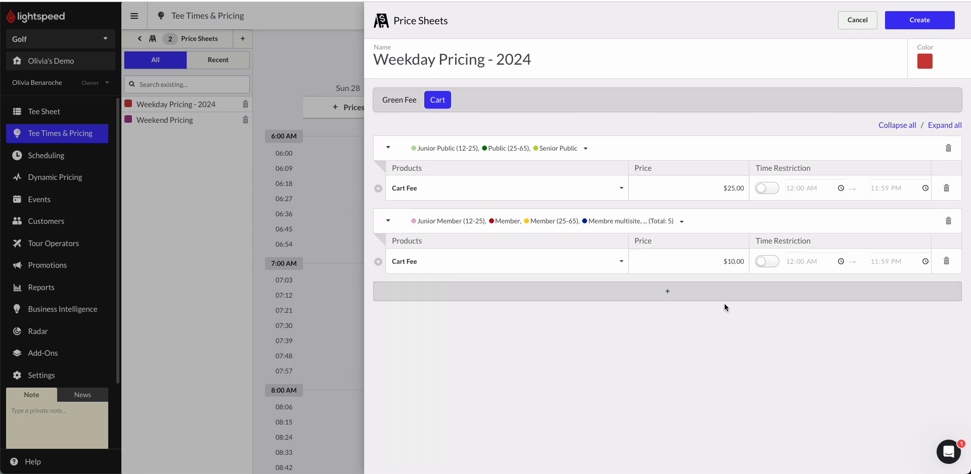
click(414, 97)
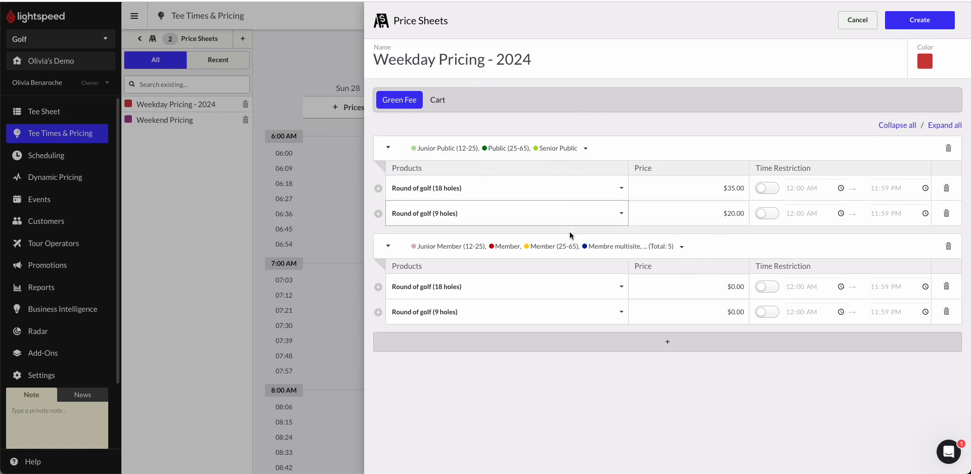
click(912, 23)
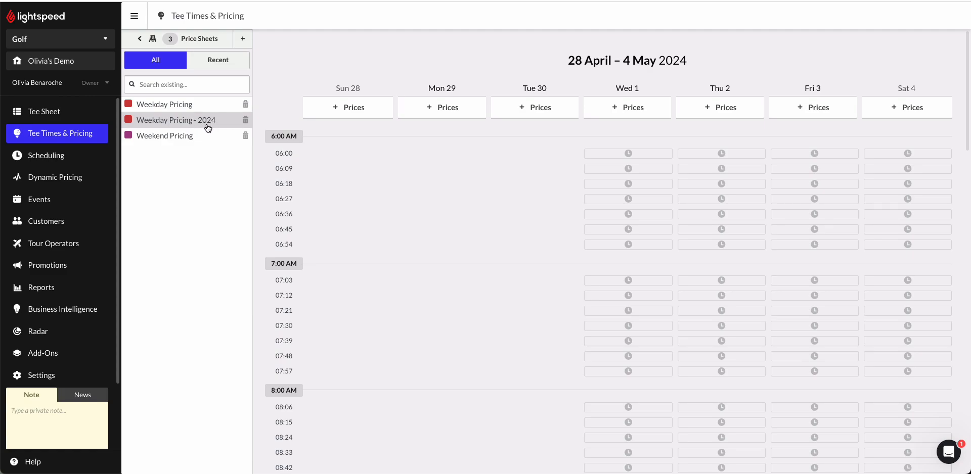
- Clone the Weekend Pricing price sheet for editing and name the copy "Weekend Pricing - 2024"
click(202, 142)
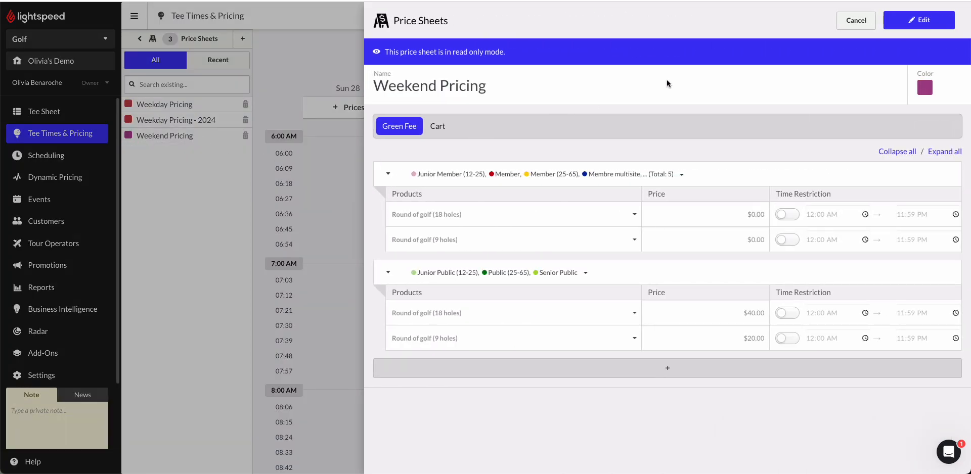
click(901, 26)
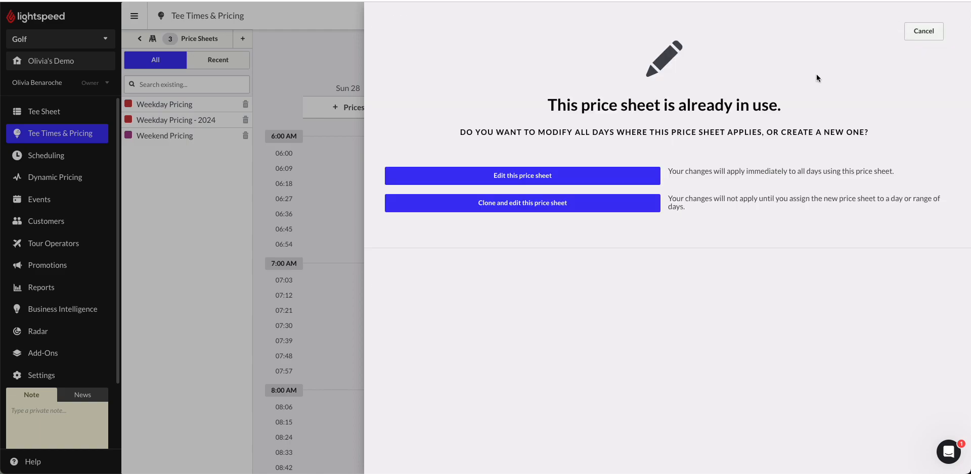
click(510, 207)
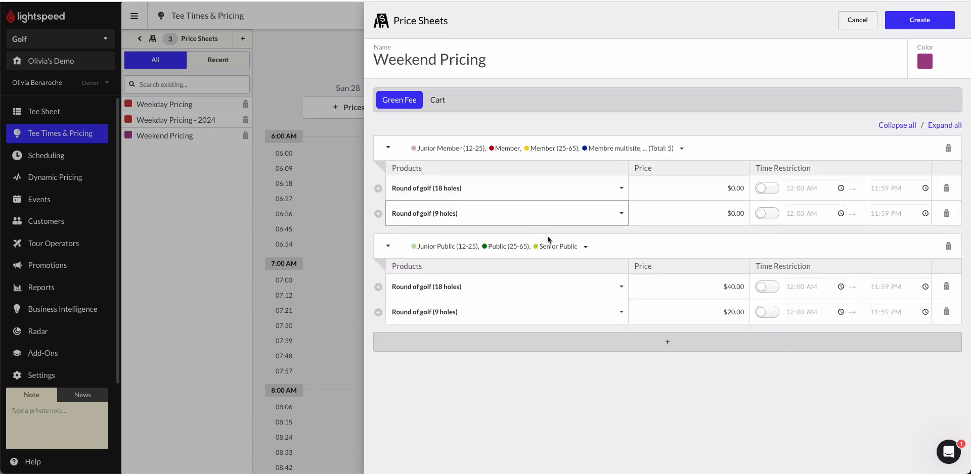
click(514, 52)
text(- 2024)
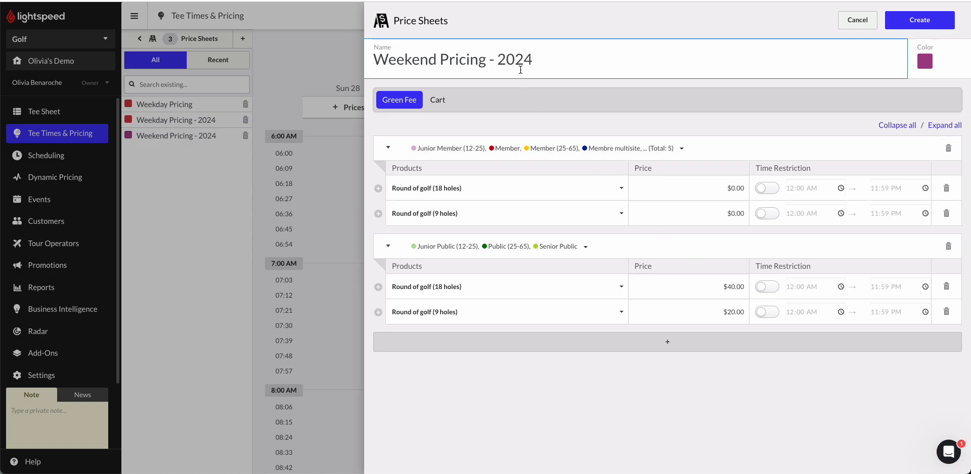
- Set the weekend public green fees to $45.00 for 18 holes and $25.00 for 9 holes
click(732, 286)
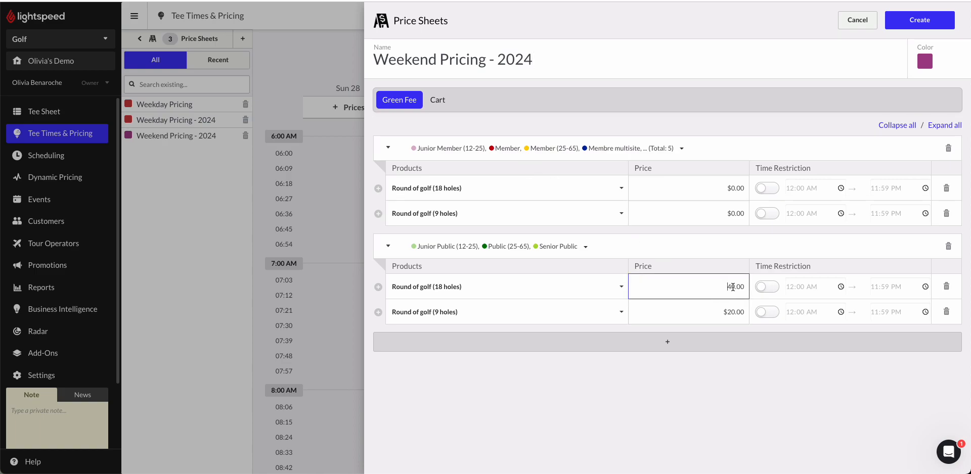
text(5)
click(736, 312)
key(BackSpace)
text(5)
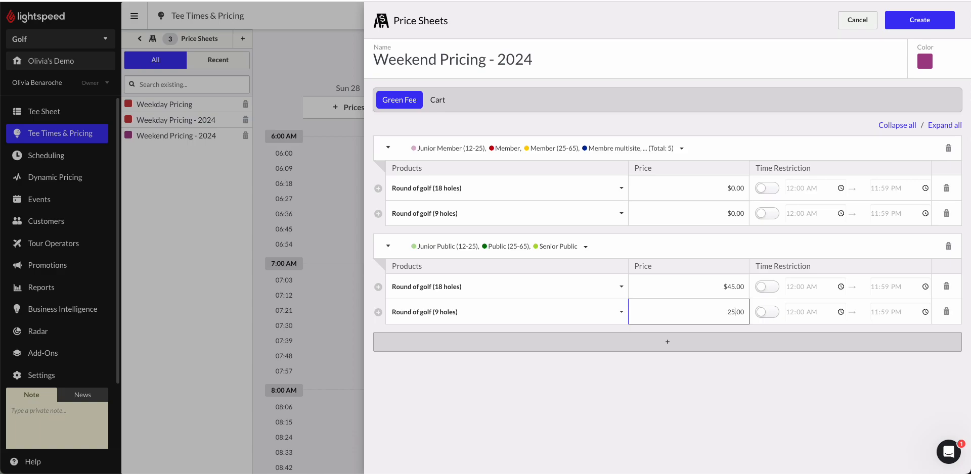
click(738, 357)
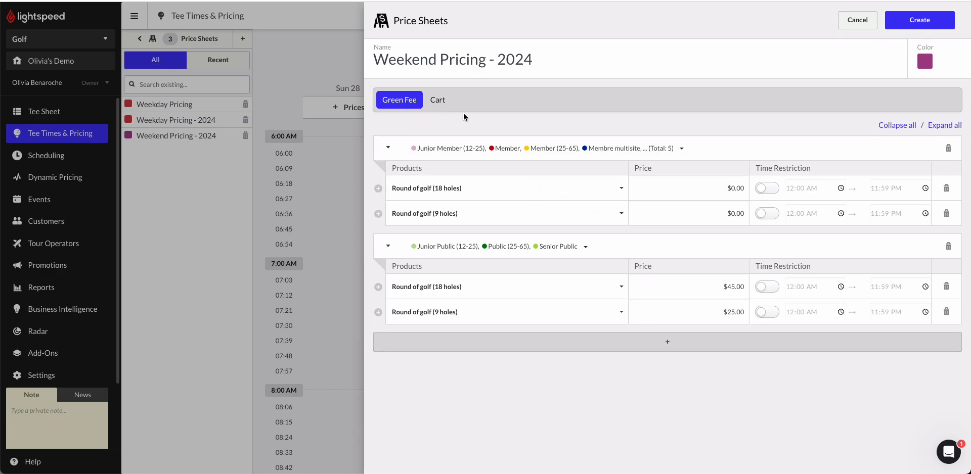
- Check the cart fees on the weekend price sheet and return to its green fees
click(448, 102)
click(736, 262)
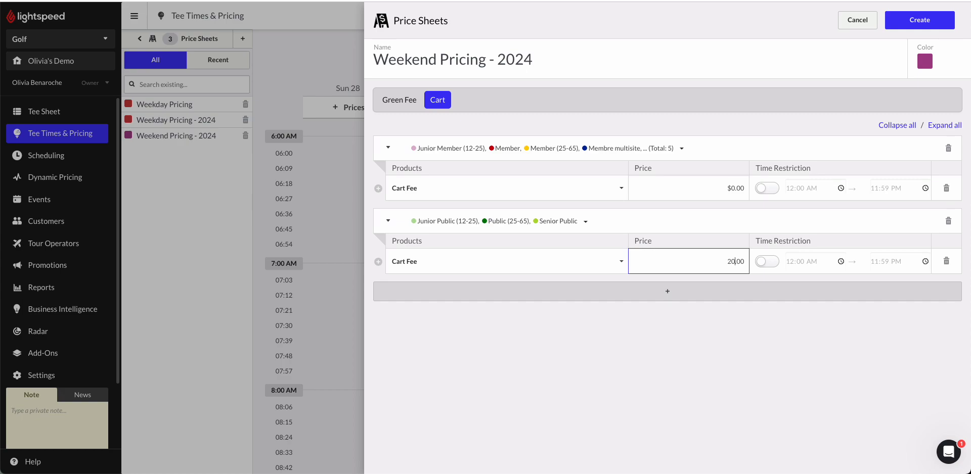
click(729, 310)
click(416, 106)
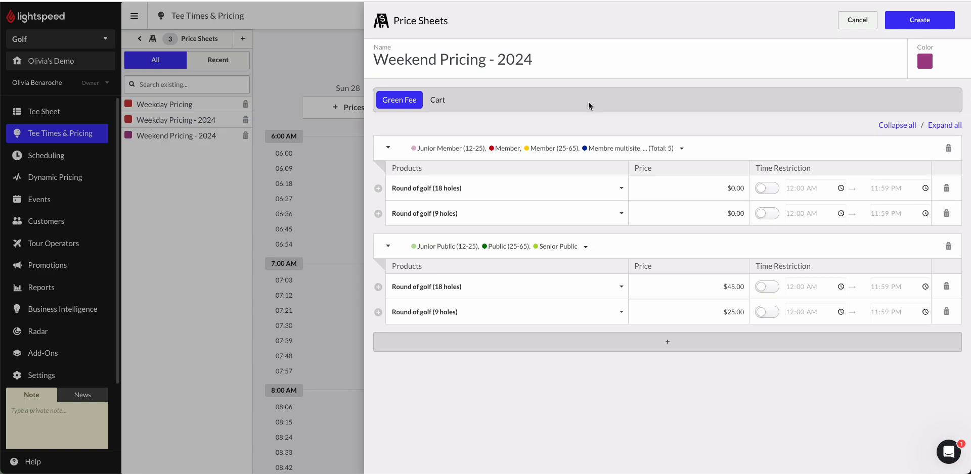
drag(754, 266, 834, 269)
click(835, 269)
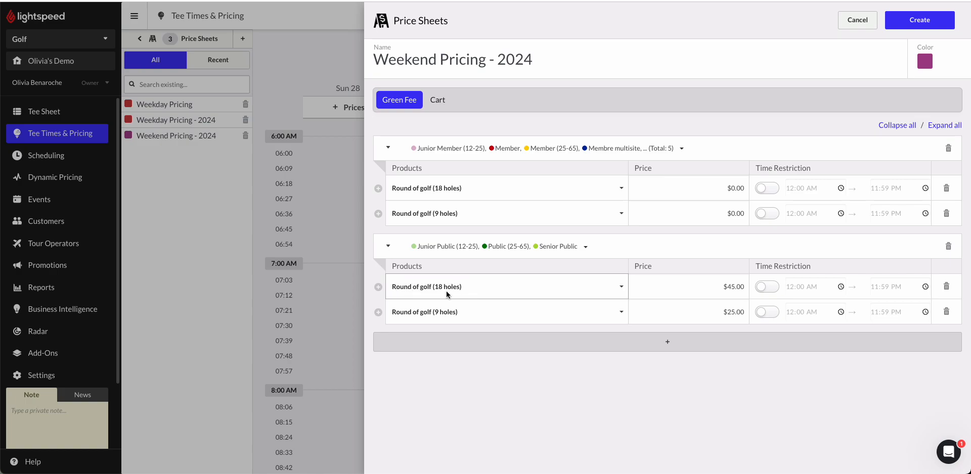
- Add a second 18-hole round for public players and enable time restrictions on both of their 18-hole rounds
click(378, 288)
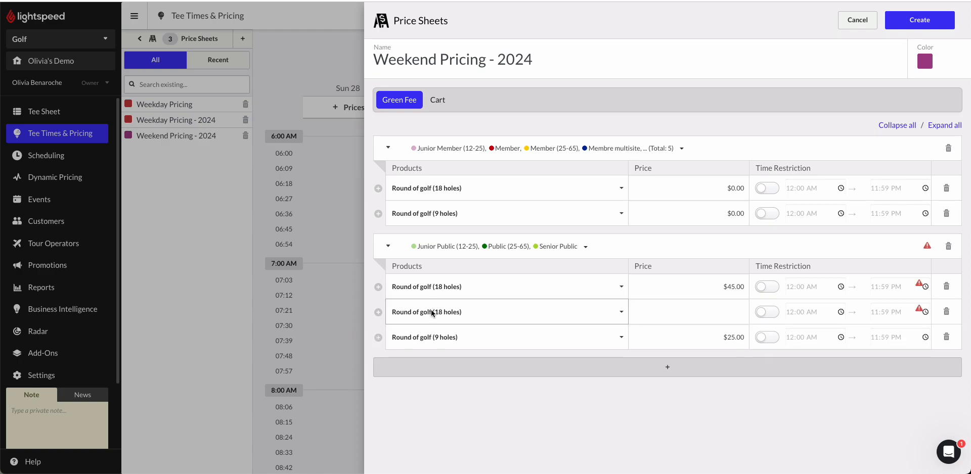
drag(754, 267, 805, 267)
click(827, 270)
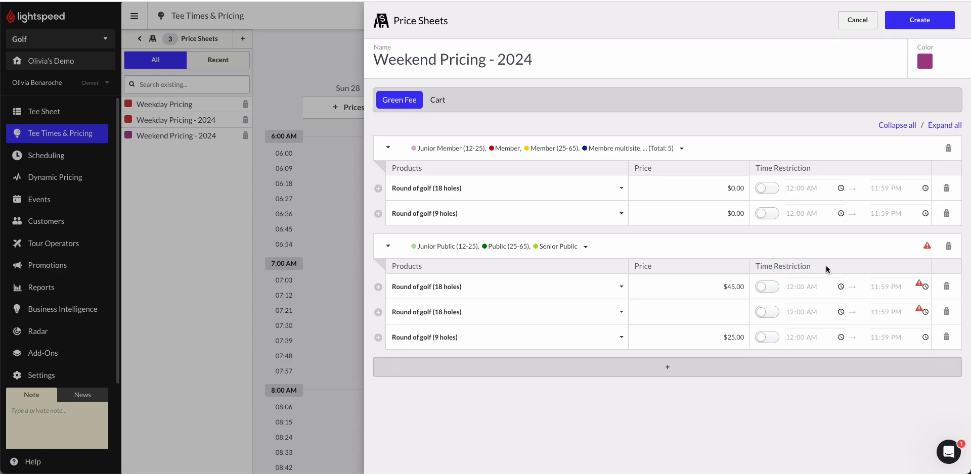
click(761, 293)
click(761, 313)
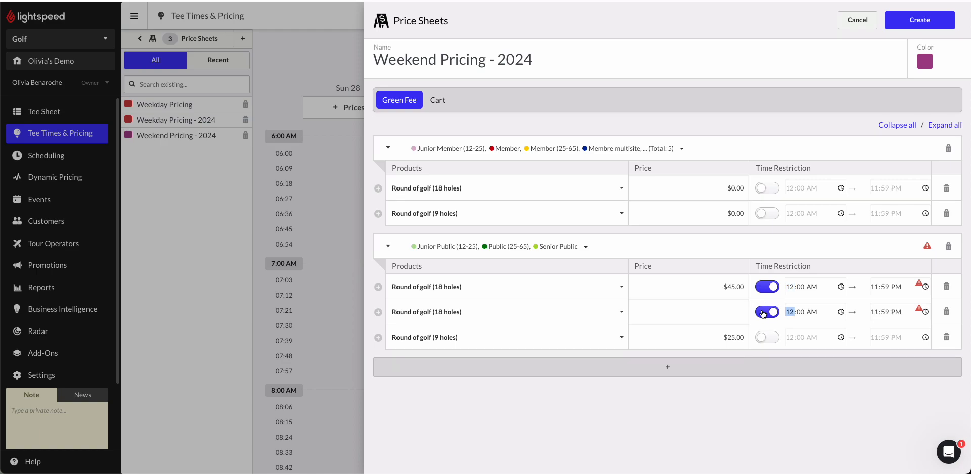
- Start the added 18-hole round at 03:00 PM and end the $45.00 18-hole round at 02:59 PM
text(3)
click(876, 288)
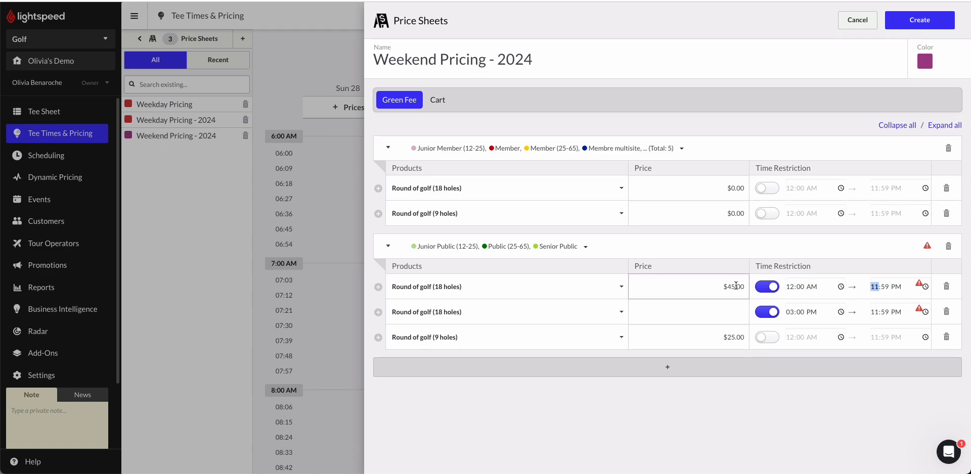
text(2)
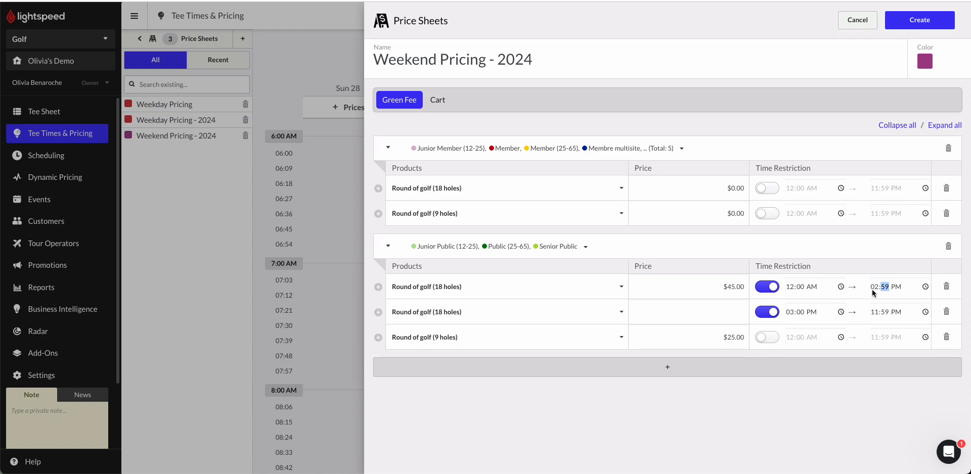
click(895, 287)
- Set the added public 18-hole round's price to $35.00 and create the new weekend price sheet
click(727, 312)
text(3)
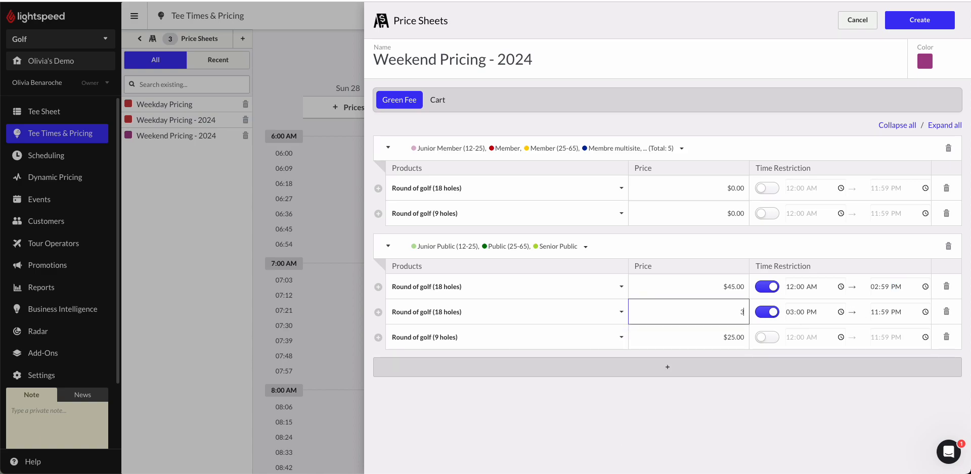
text(5.00)
click(735, 380)
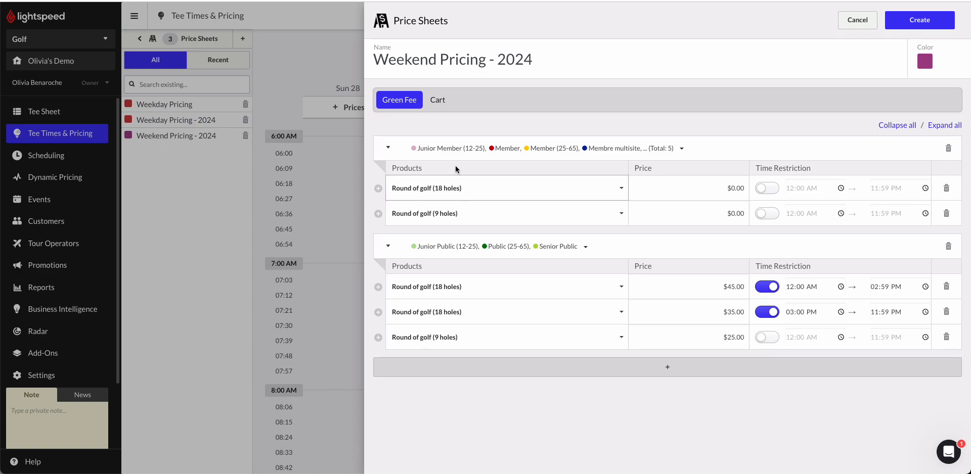
click(438, 100)
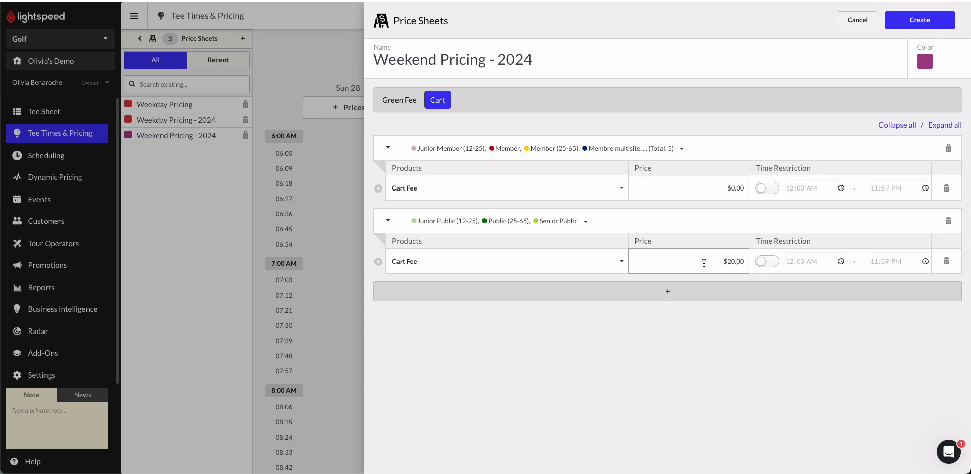
click(384, 106)
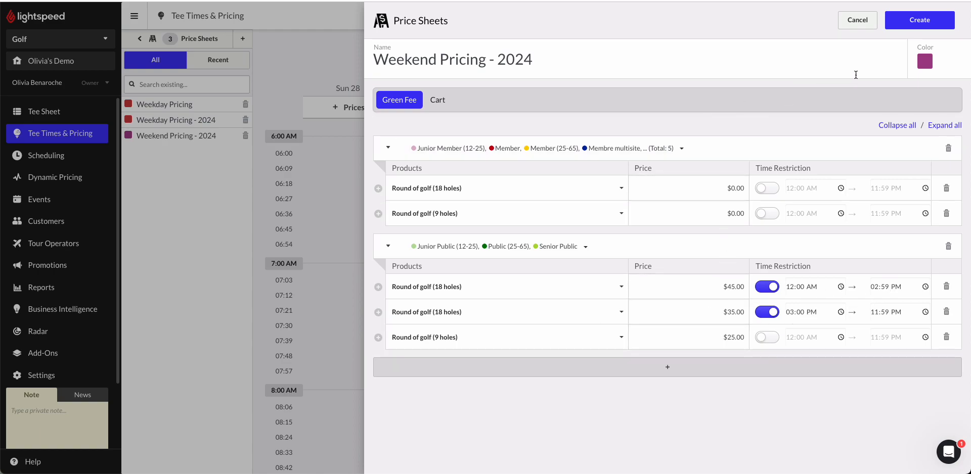
click(918, 21)
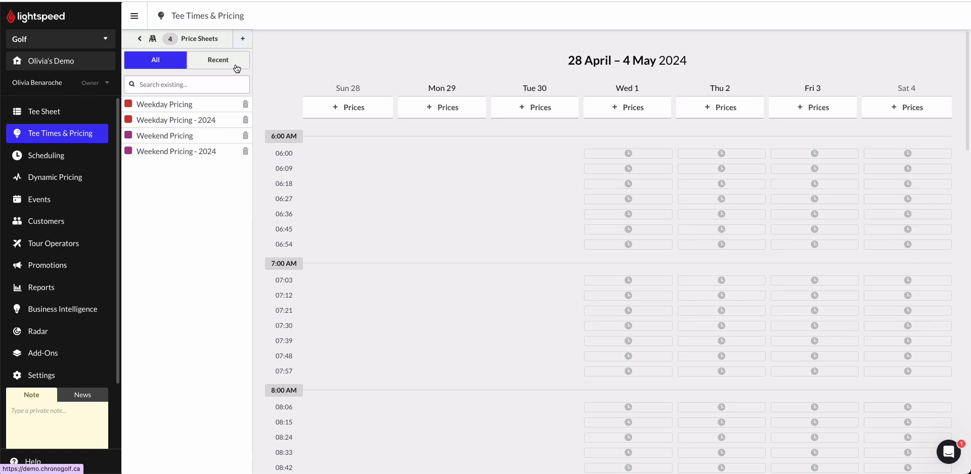
click(244, 39)
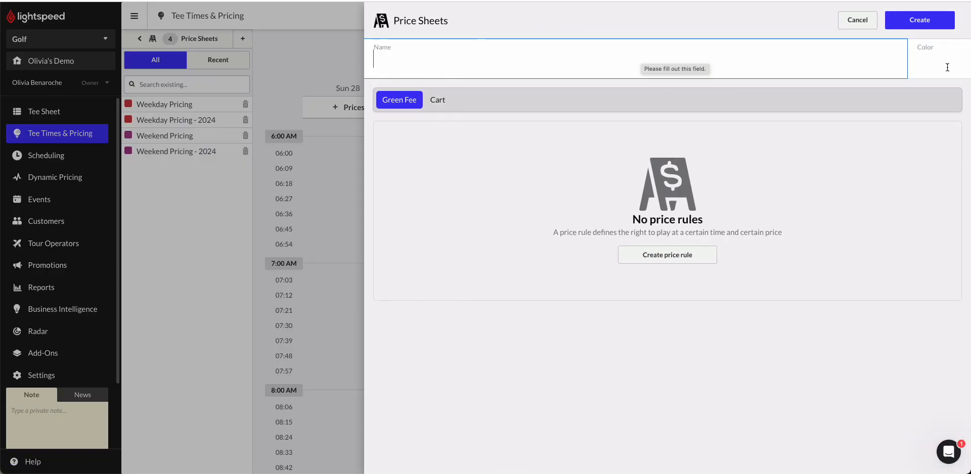
click(931, 65)
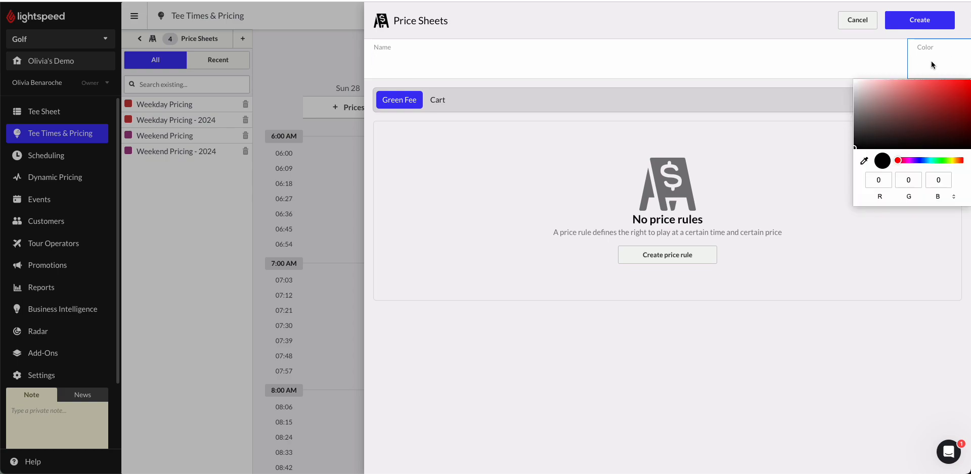
click(924, 96)
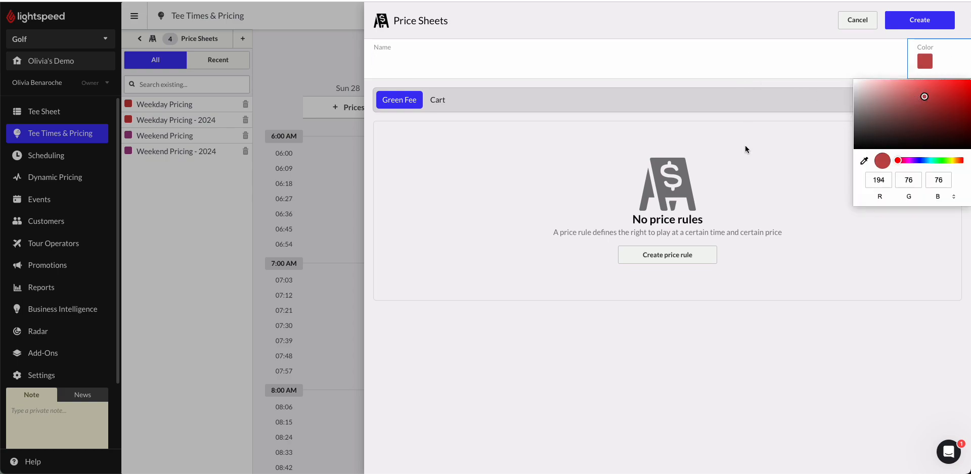
click(761, 195)
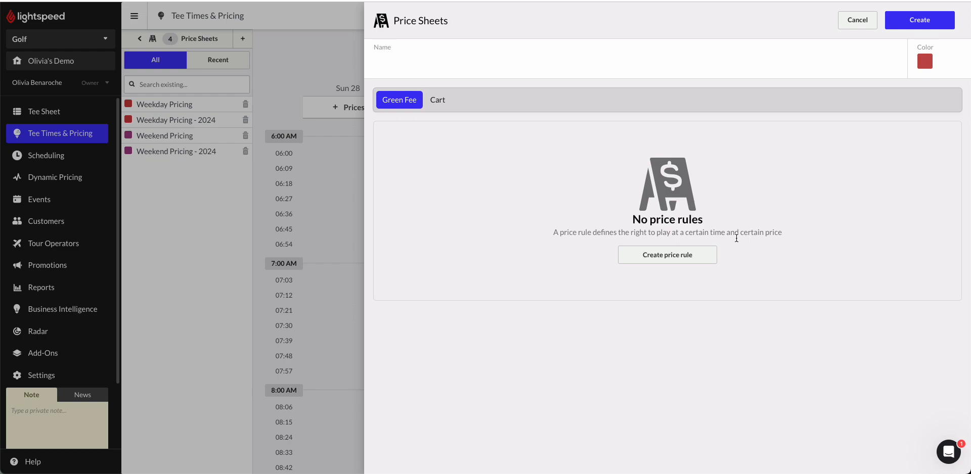
click(657, 258)
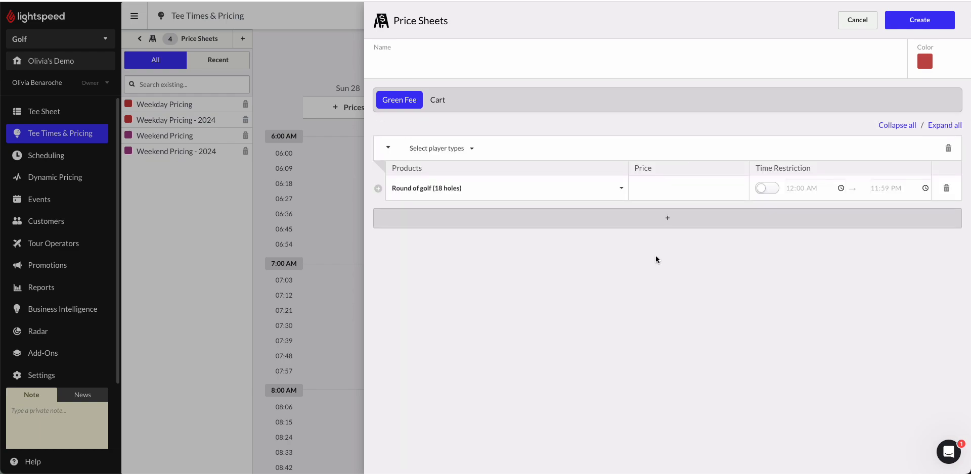
click(624, 217)
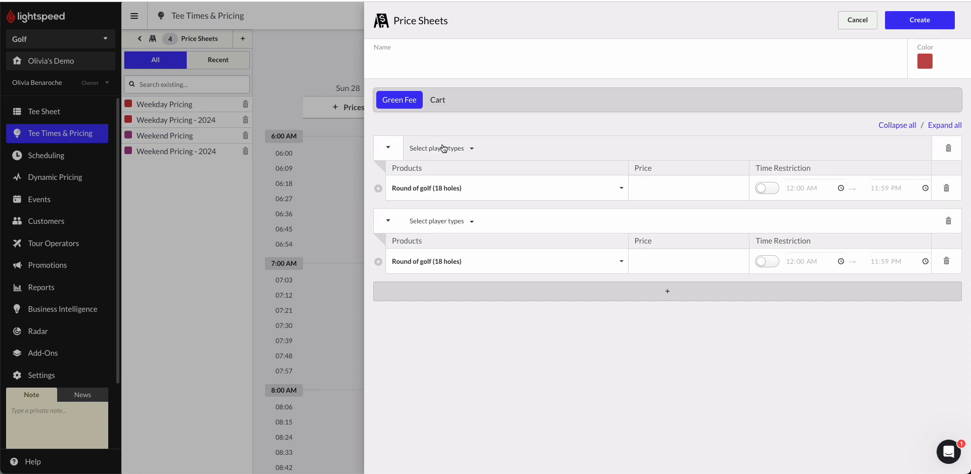
click(378, 188)
click(439, 212)
click(427, 224)
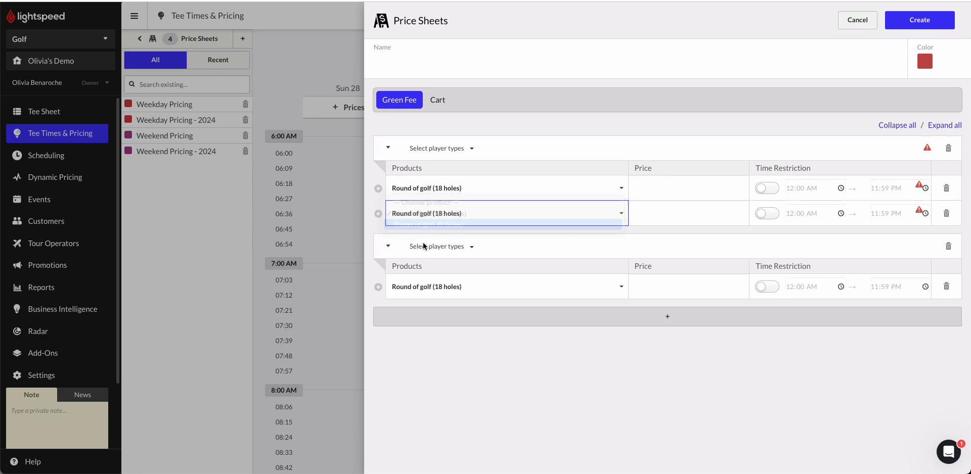
click(378, 287)
click(429, 312)
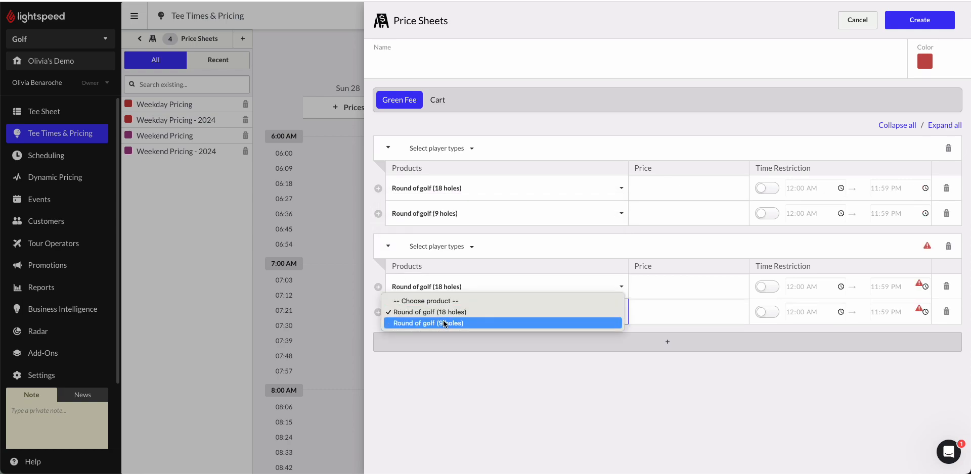
click(444, 323)
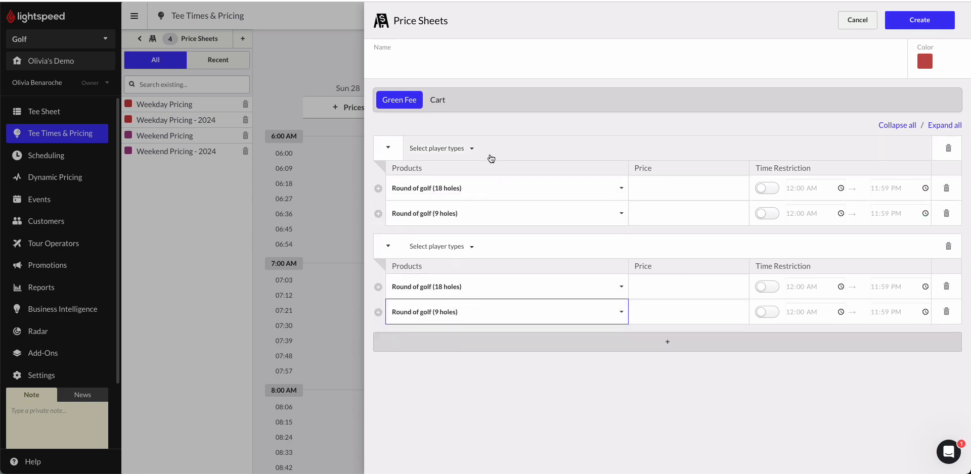
click(528, 75)
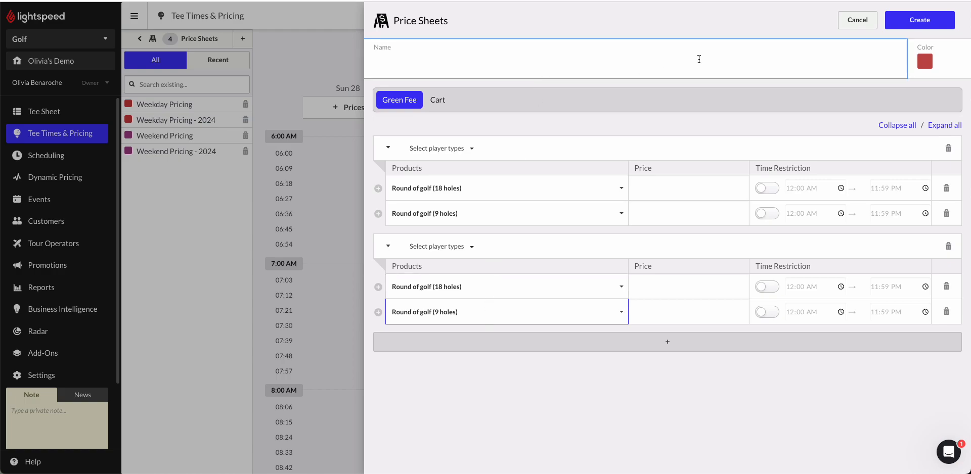
click(441, 104)
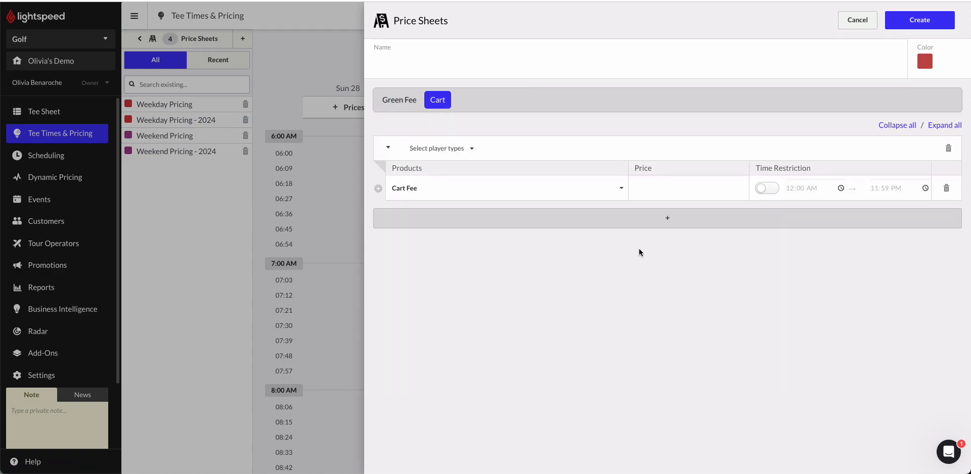
click(856, 19)
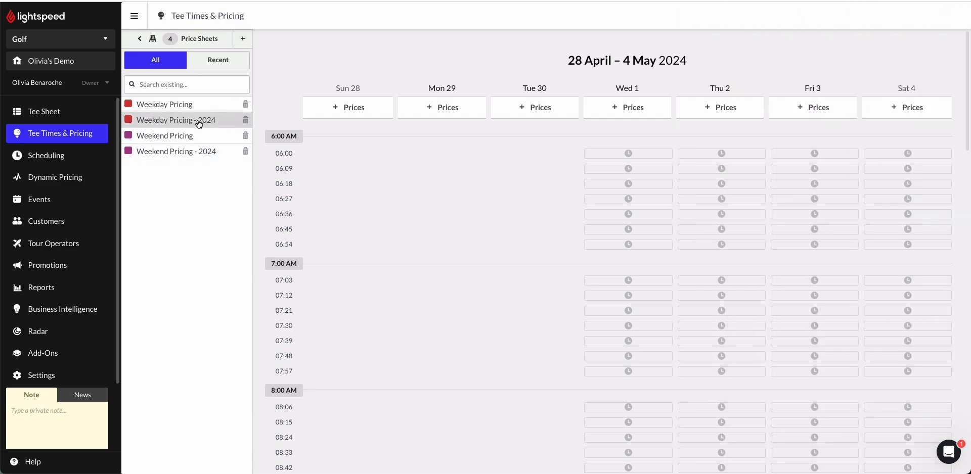
- Choose the Weekday Pricing - 2024 sheet for Wednesday, May 1, repeating weekly on Monday through Friday
click(140, 40)
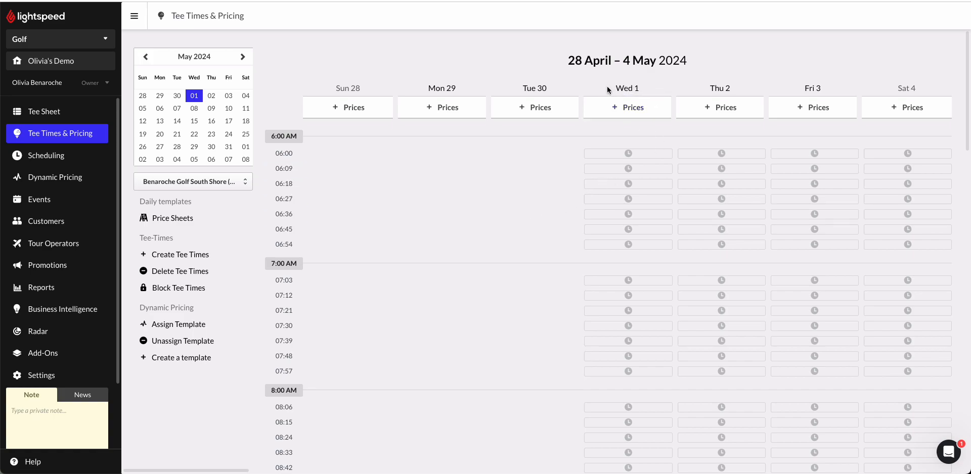
click(615, 112)
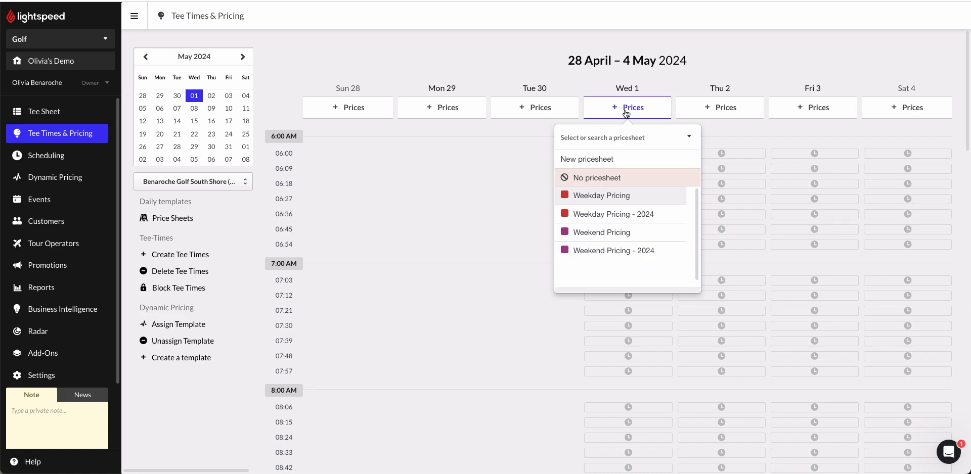
click(631, 215)
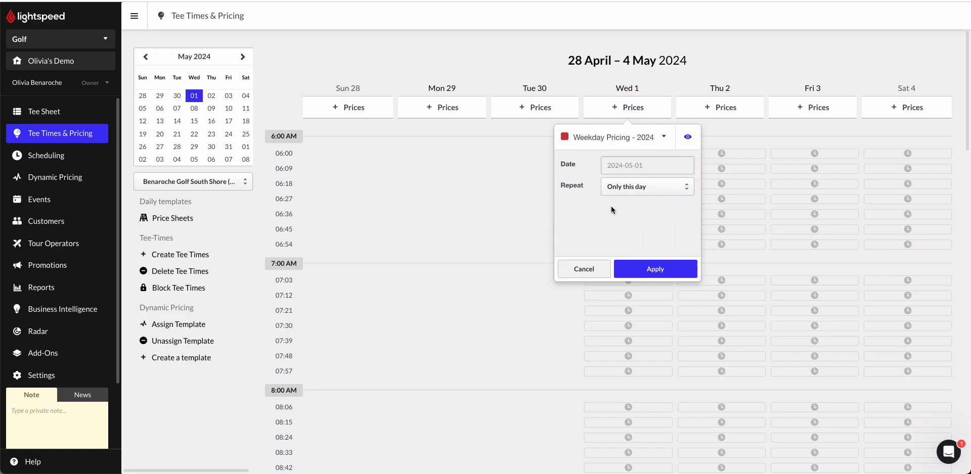
click(618, 190)
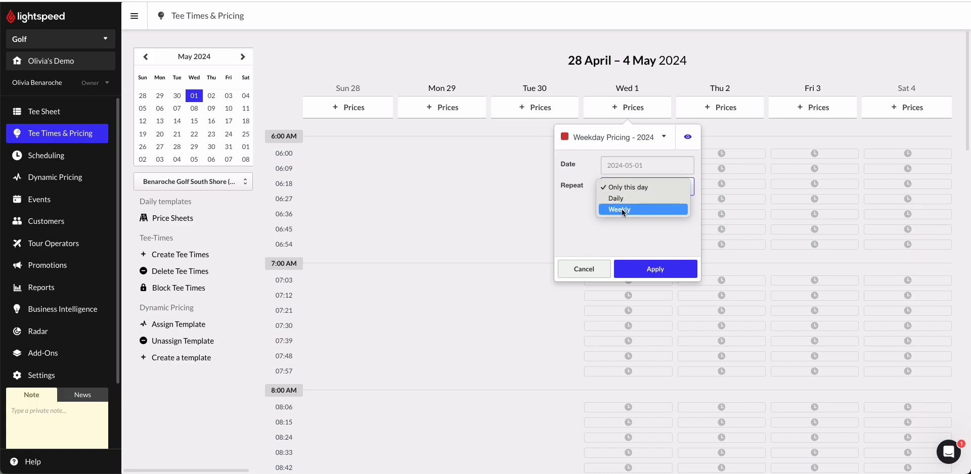
click(623, 210)
click(620, 208)
click(633, 208)
click(647, 208)
click(660, 208)
click(673, 208)
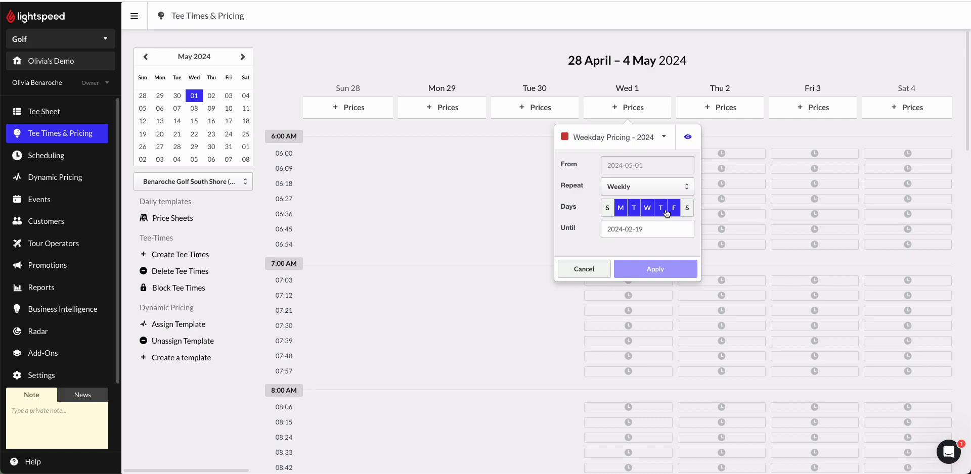
- Set the weekday pricing's repeat end date to 2024-05-31
click(638, 229)
click(708, 251)
click(708, 251)
click(709, 252)
click(709, 251)
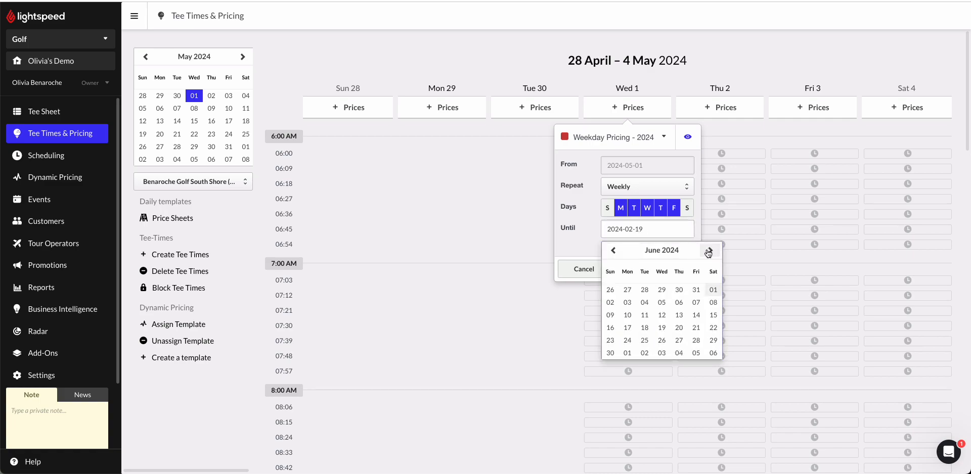
click(694, 291)
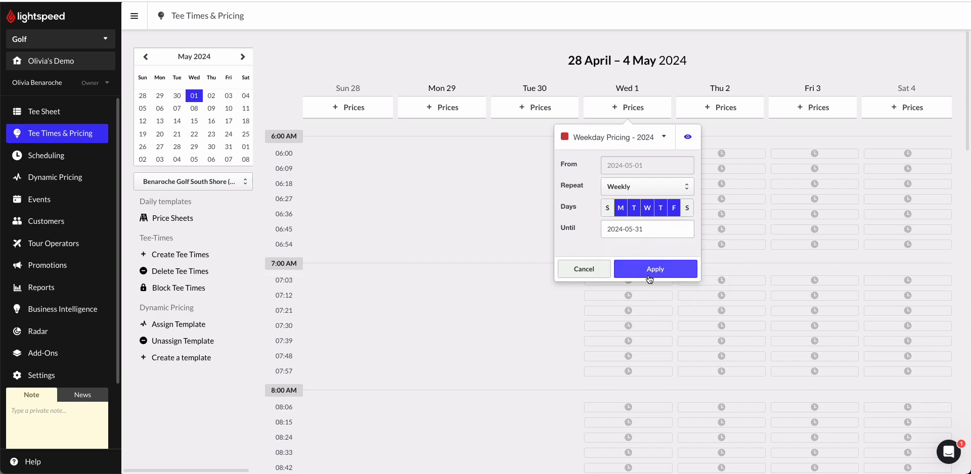
- Set the weekday pricing's repeat end date to 2024-06-30
click(639, 229)
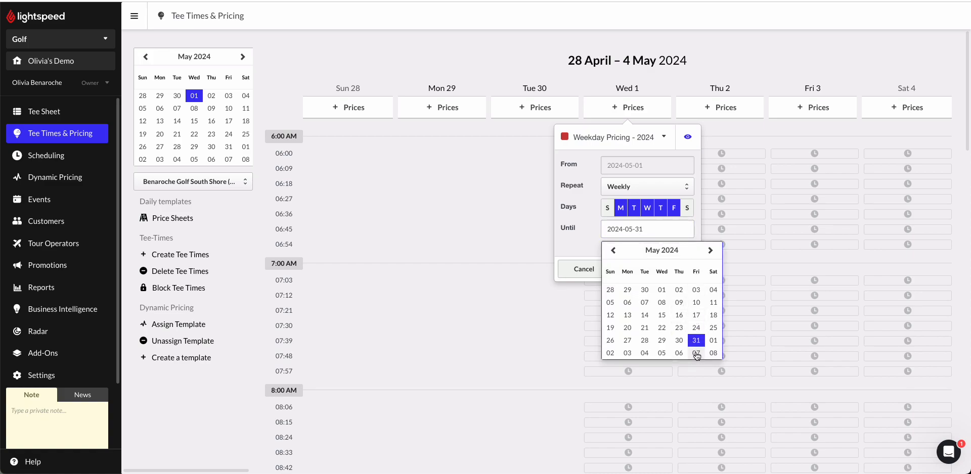
click(711, 250)
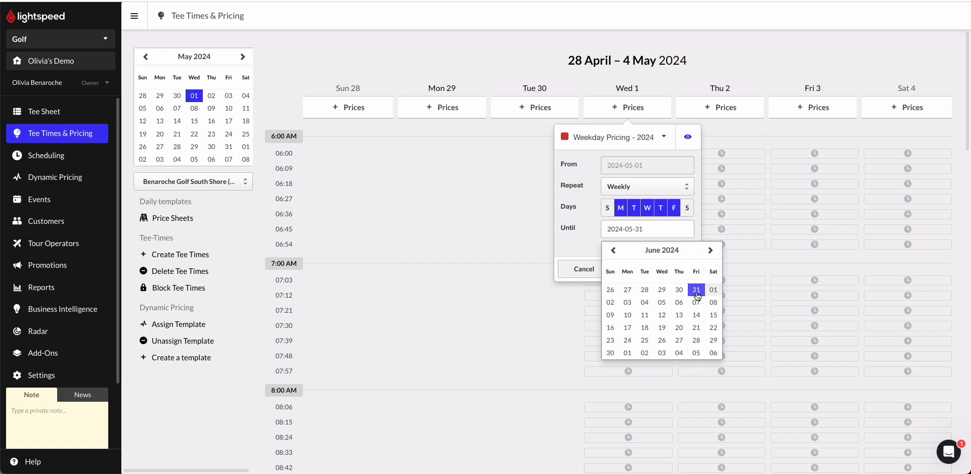
click(611, 352)
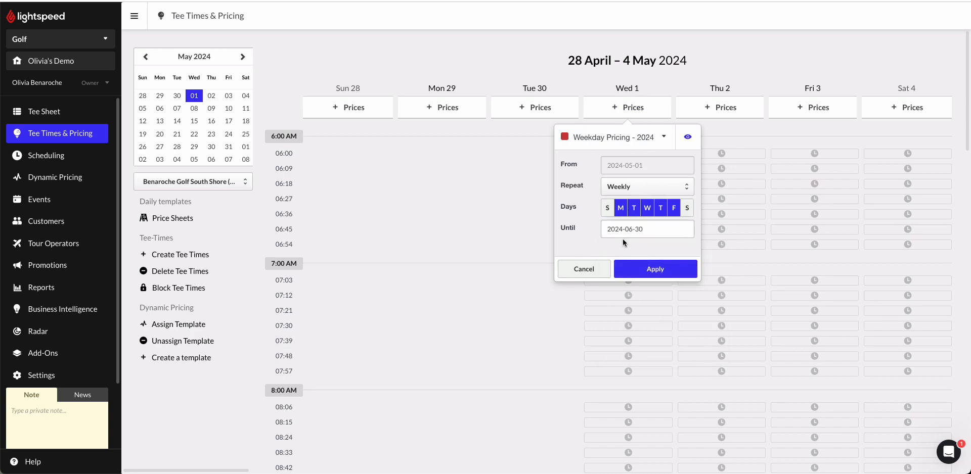
- Apply the weekday pricing and choose Weekend Pricing - 2024 for Saturday, May 4, repeating weekly on Saturday and Sunday
click(655, 271)
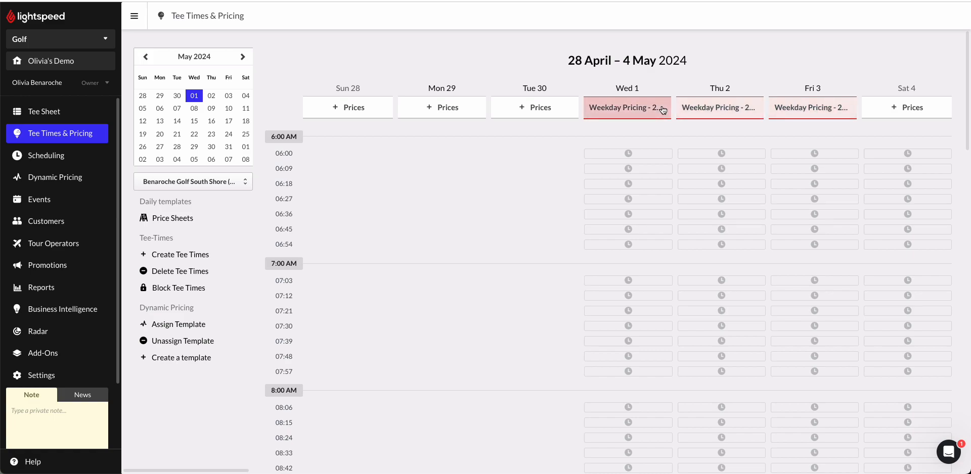
click(900, 109)
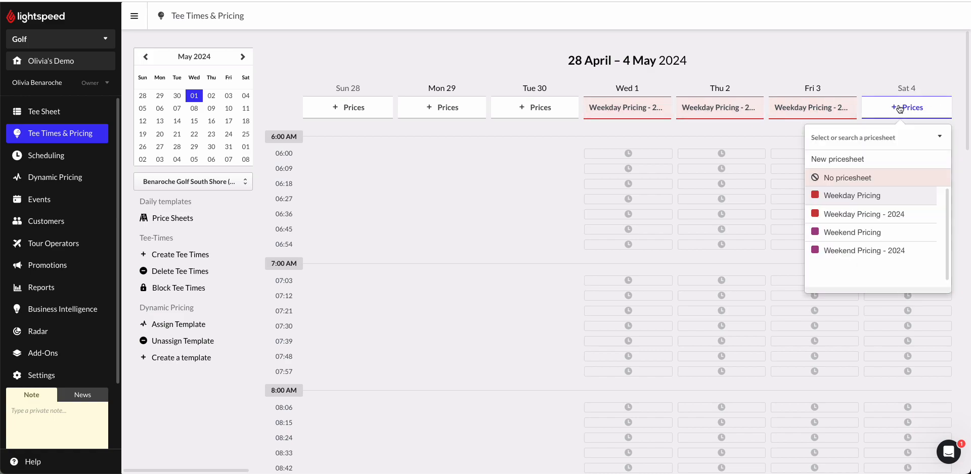
click(844, 250)
click(860, 190)
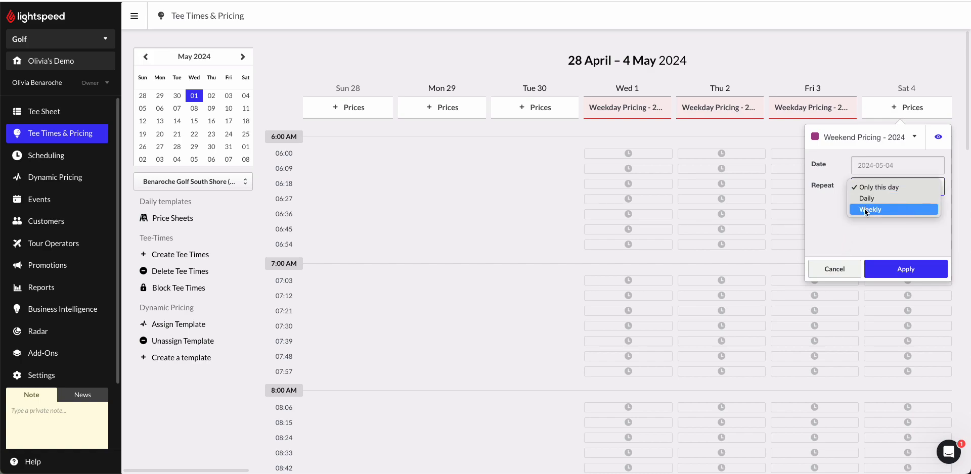
click(863, 208)
click(858, 208)
click(937, 208)
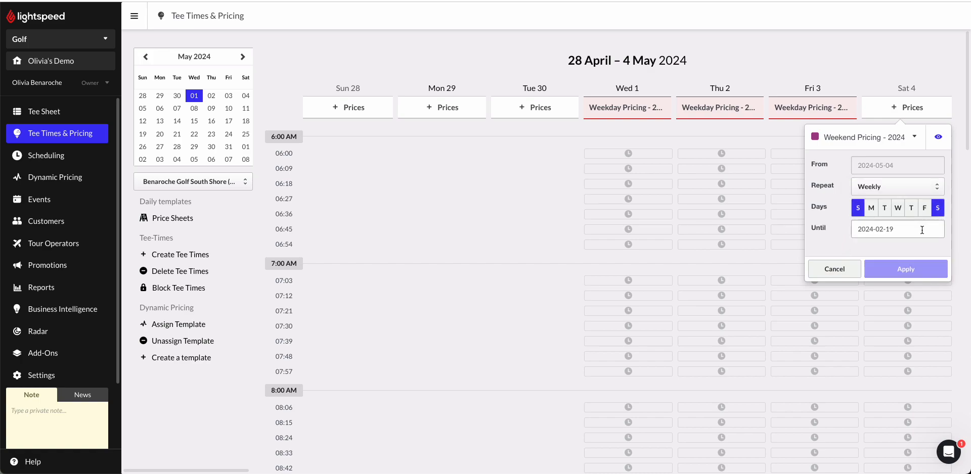
- Set the weekend pricing's repeat end date to 2024-06-30 and apply it
click(921, 229)
click(929, 251)
click(929, 251)
click(929, 250)
click(929, 251)
click(832, 353)
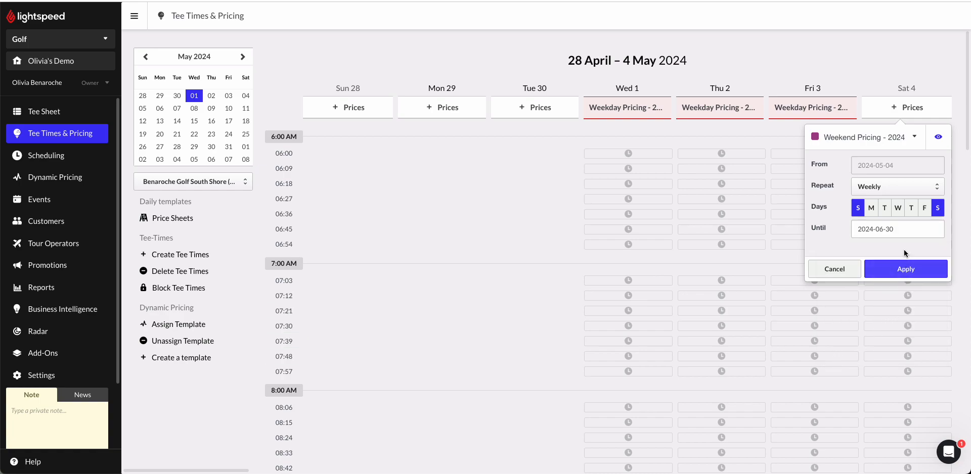
click(898, 272)
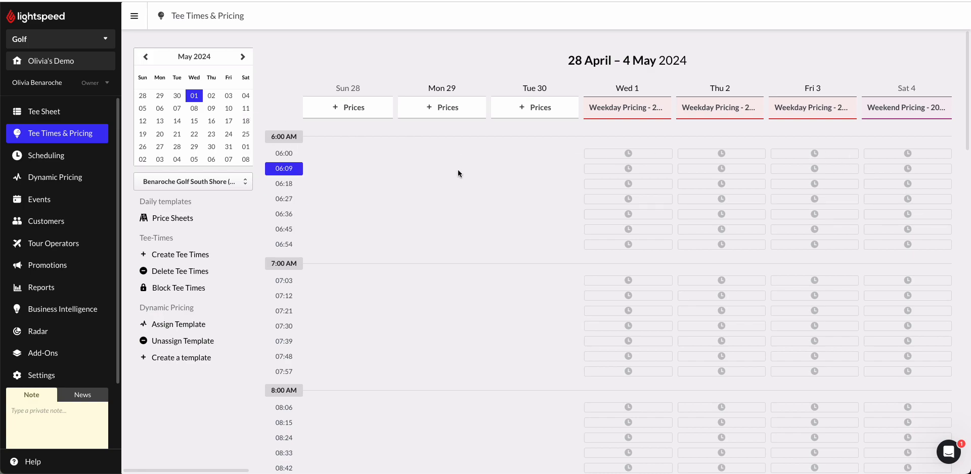
- Display the week of Monday, May 6, 2024 to check the price sheets assigned to each day
click(160, 110)
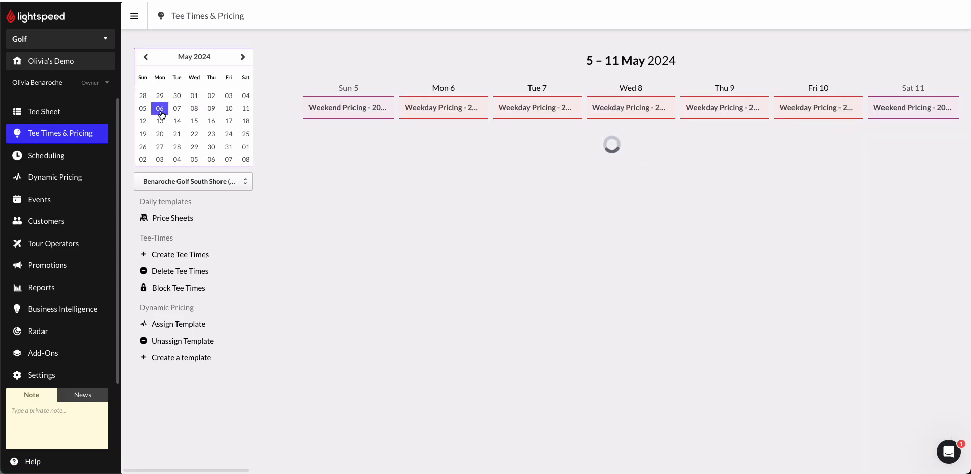